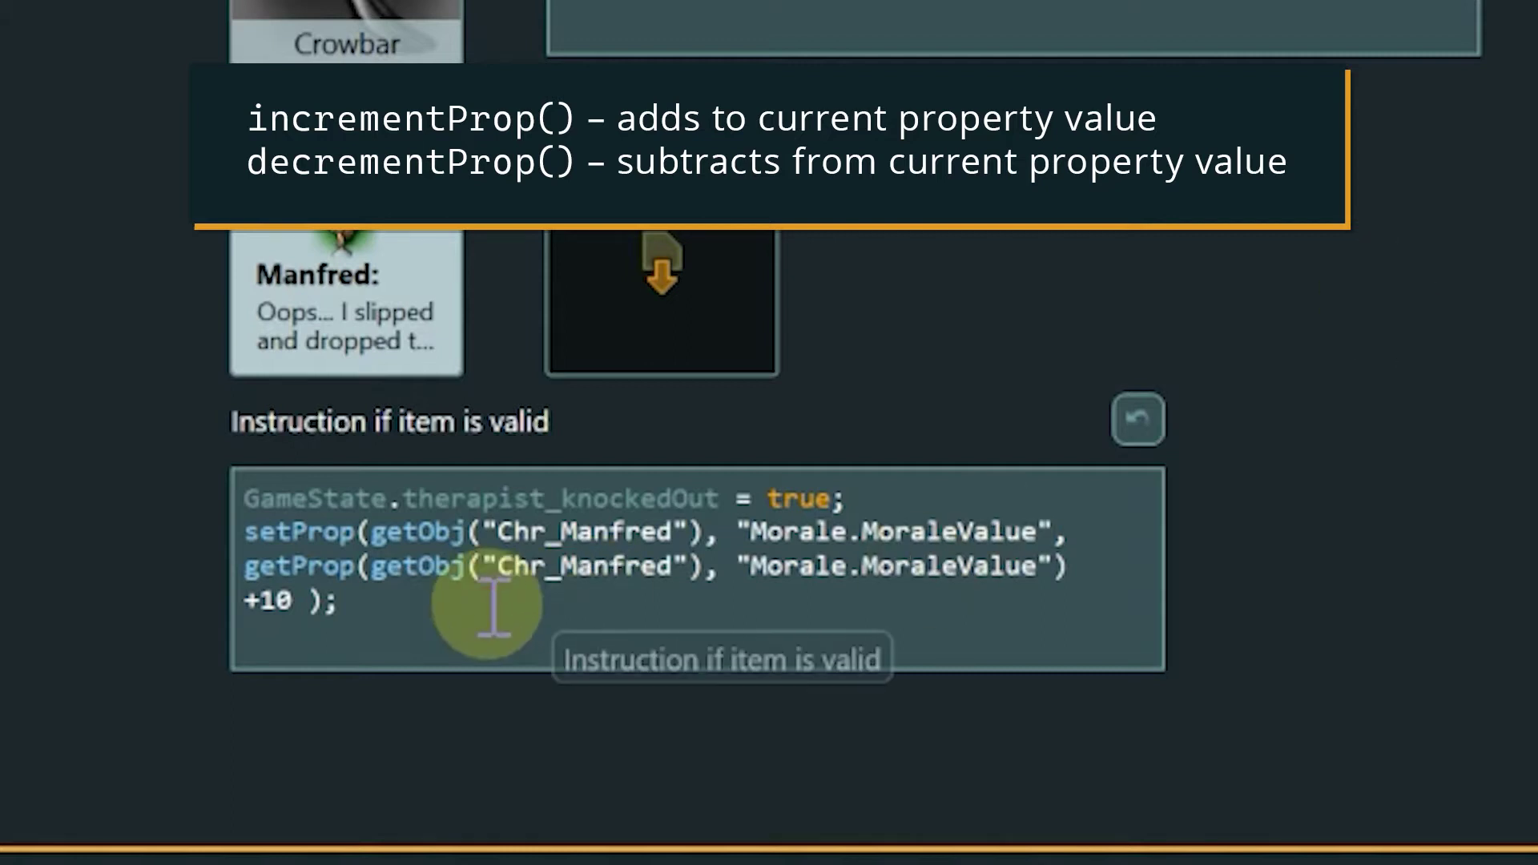
Append incrementProp(getObj("Chr_Manfred"), "Morale.MoraleValue", 10); on a new line of the valid-item instruction
click(497, 609)
key(Return)
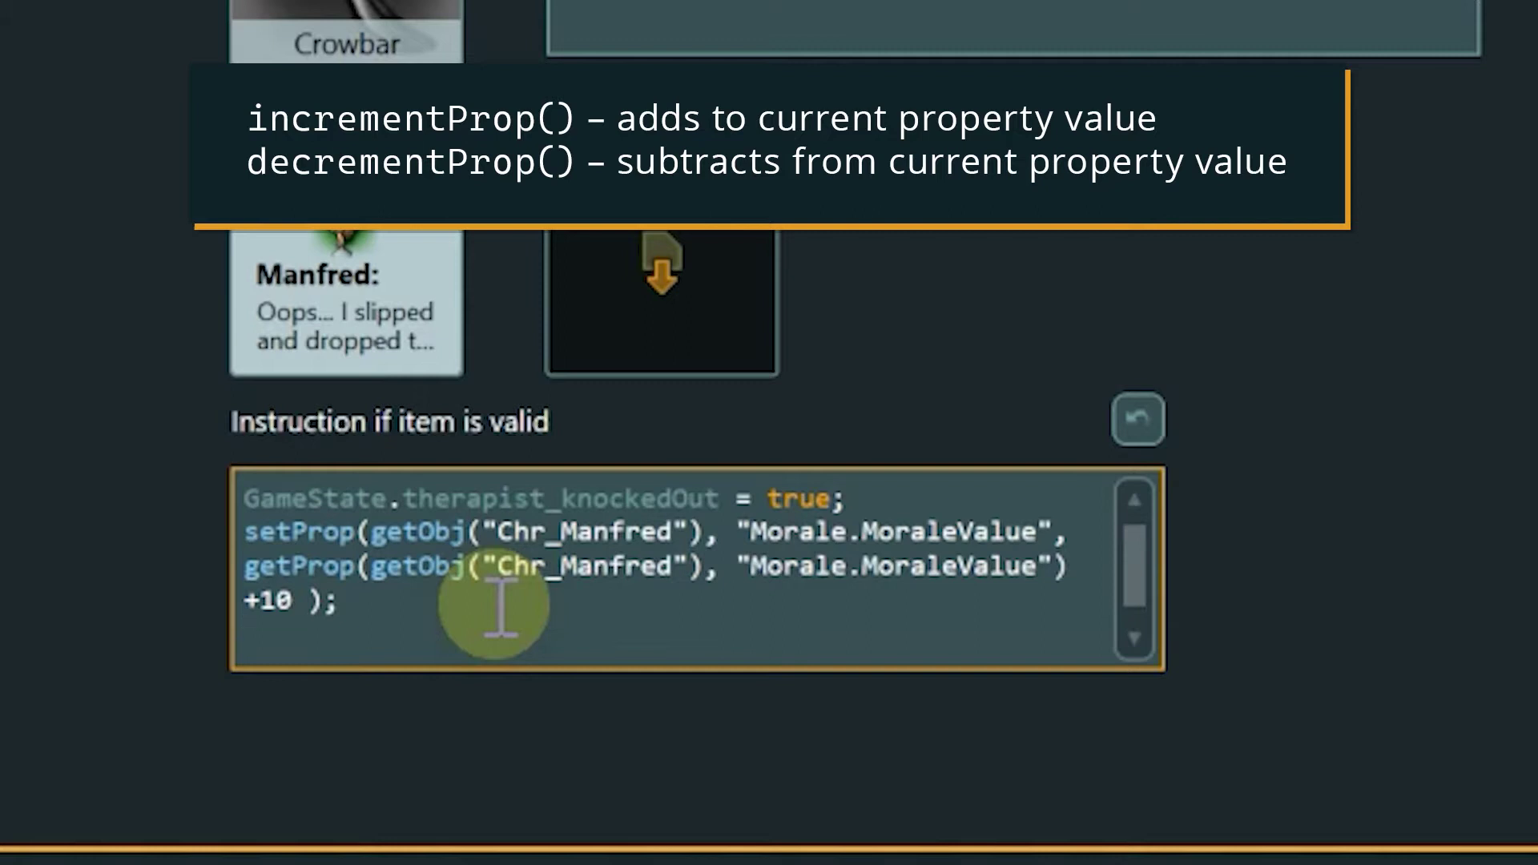
key(ctrl+space)
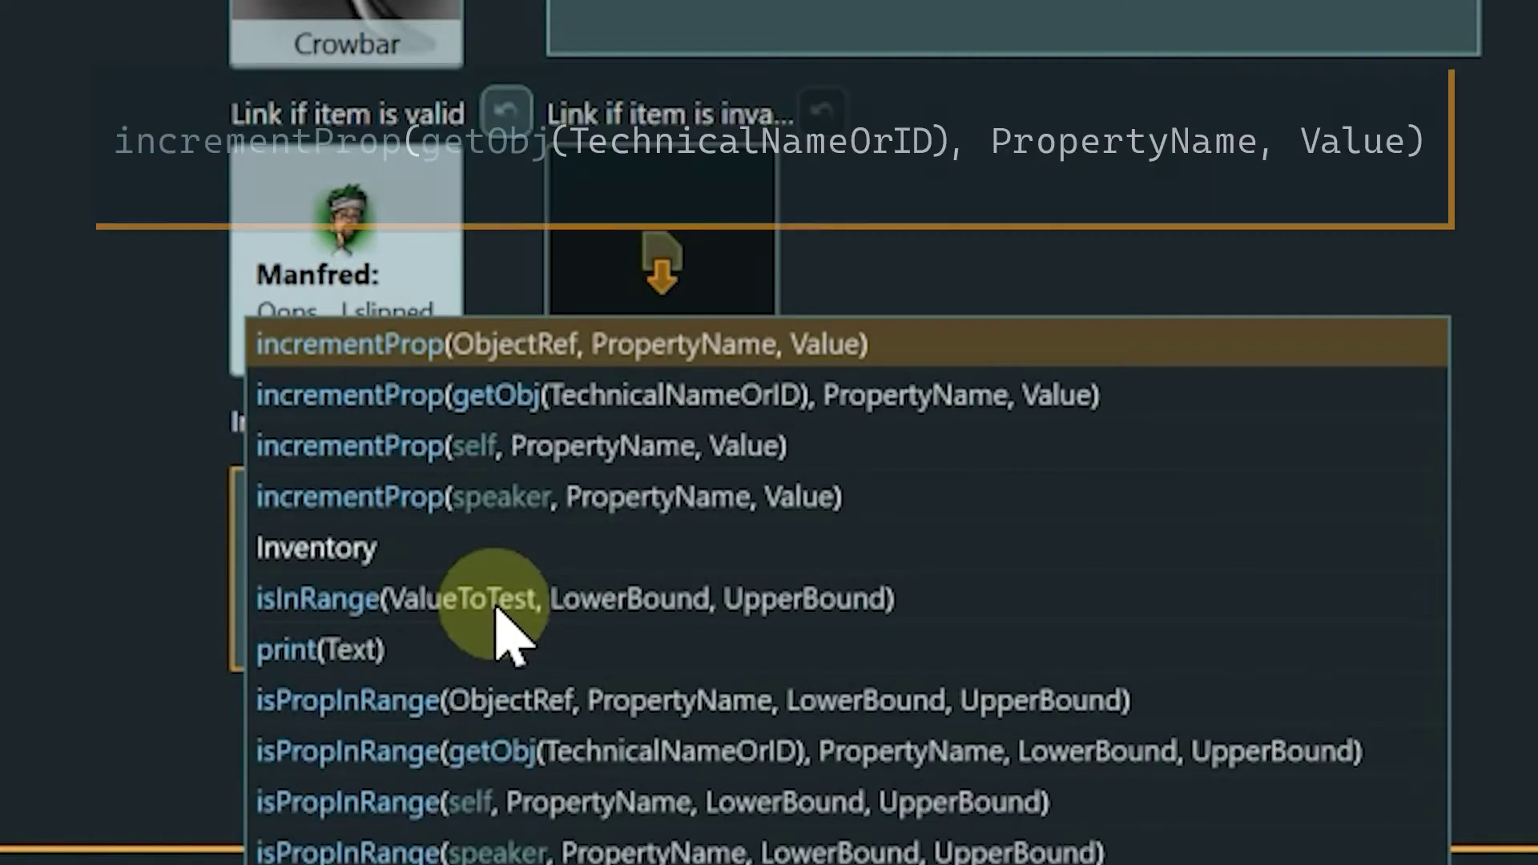
key(Down)
key(Return)
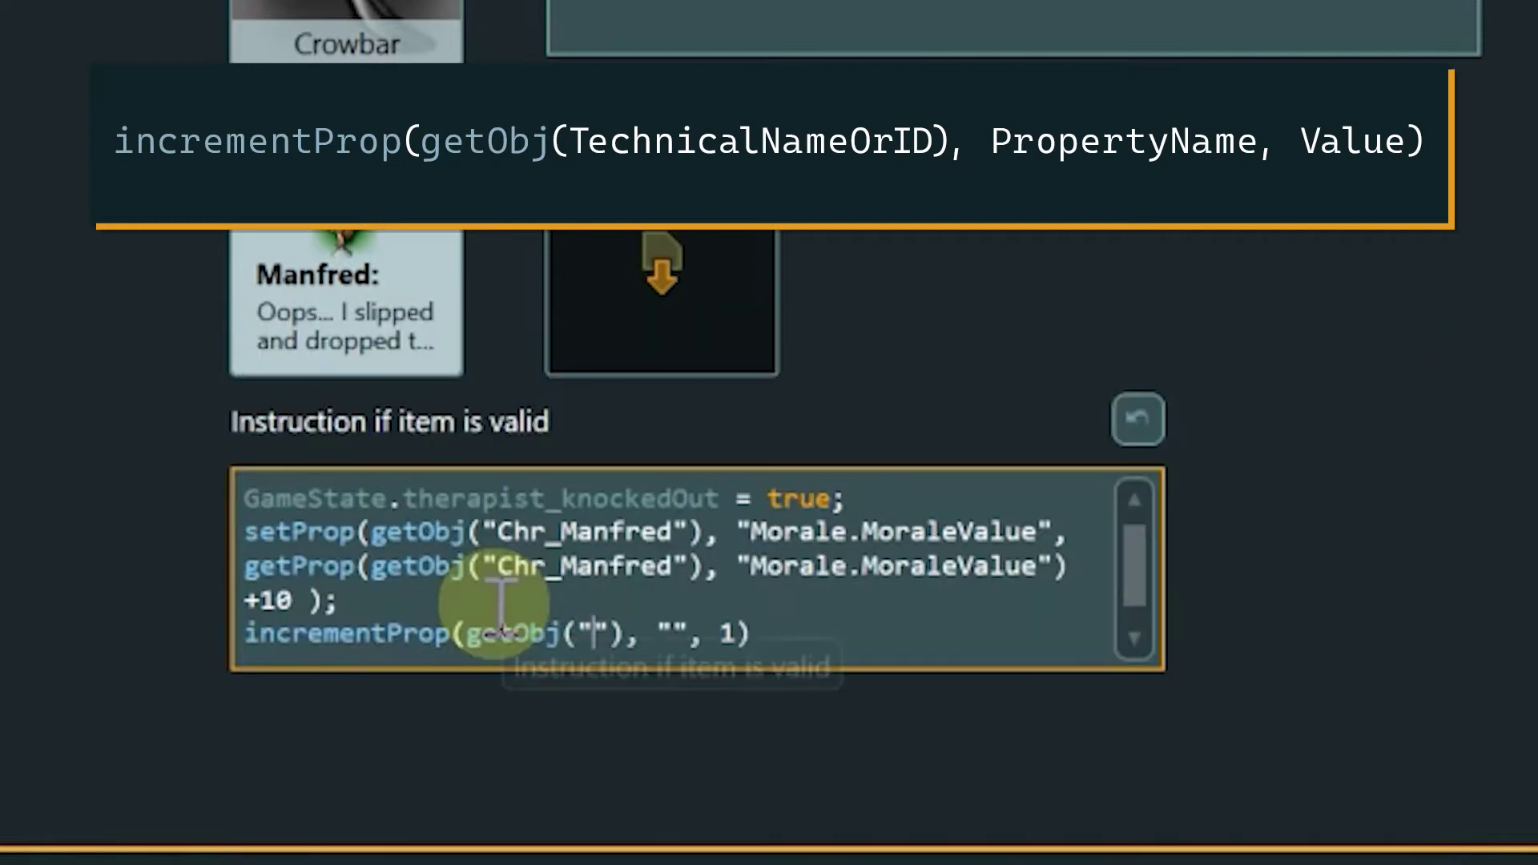
text(Chr_)
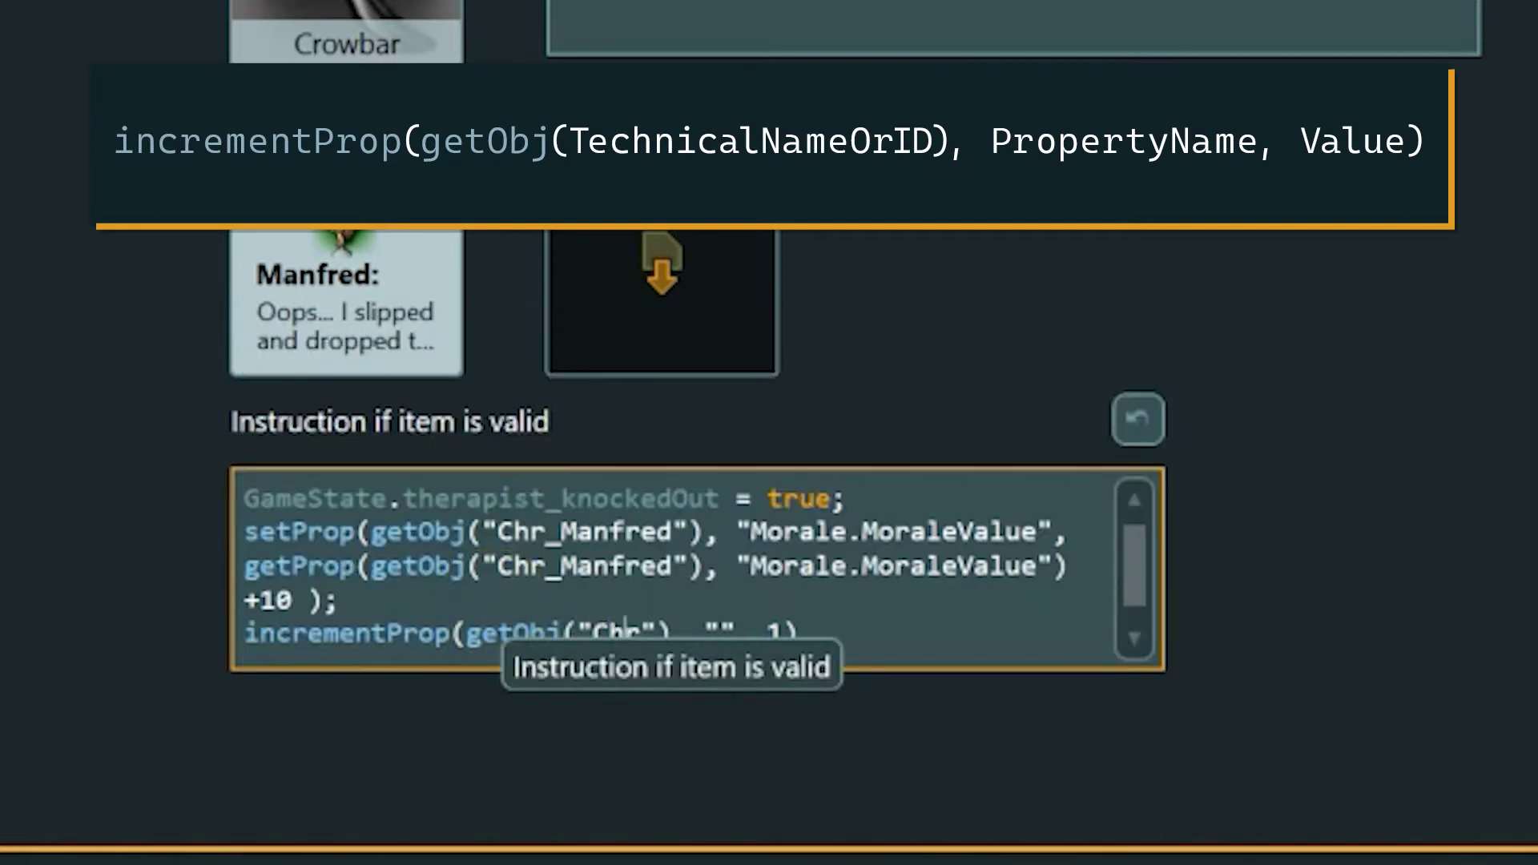
text(Manfr)
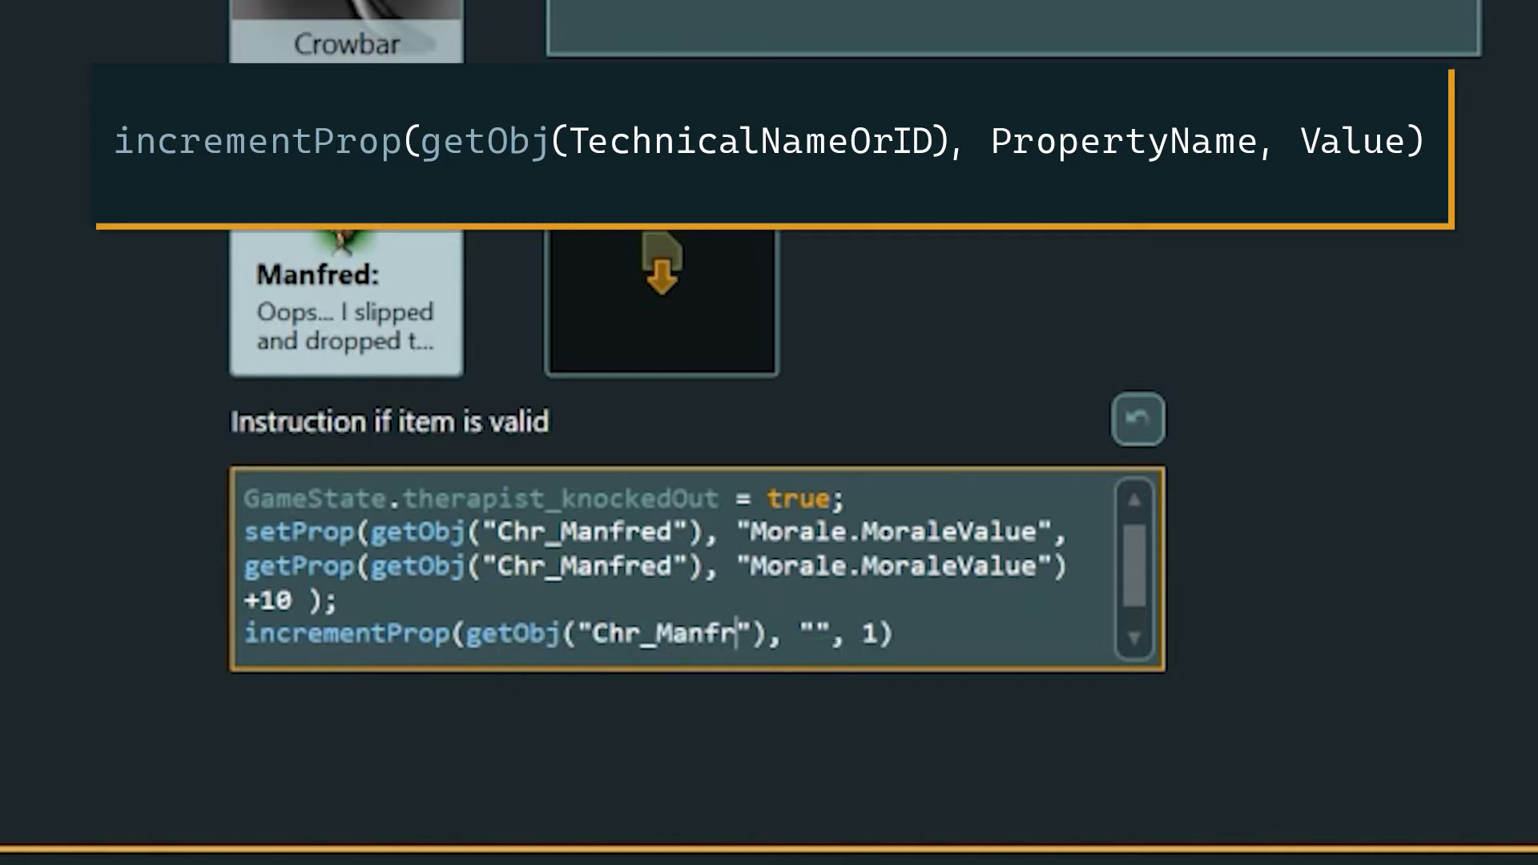
text(ed)
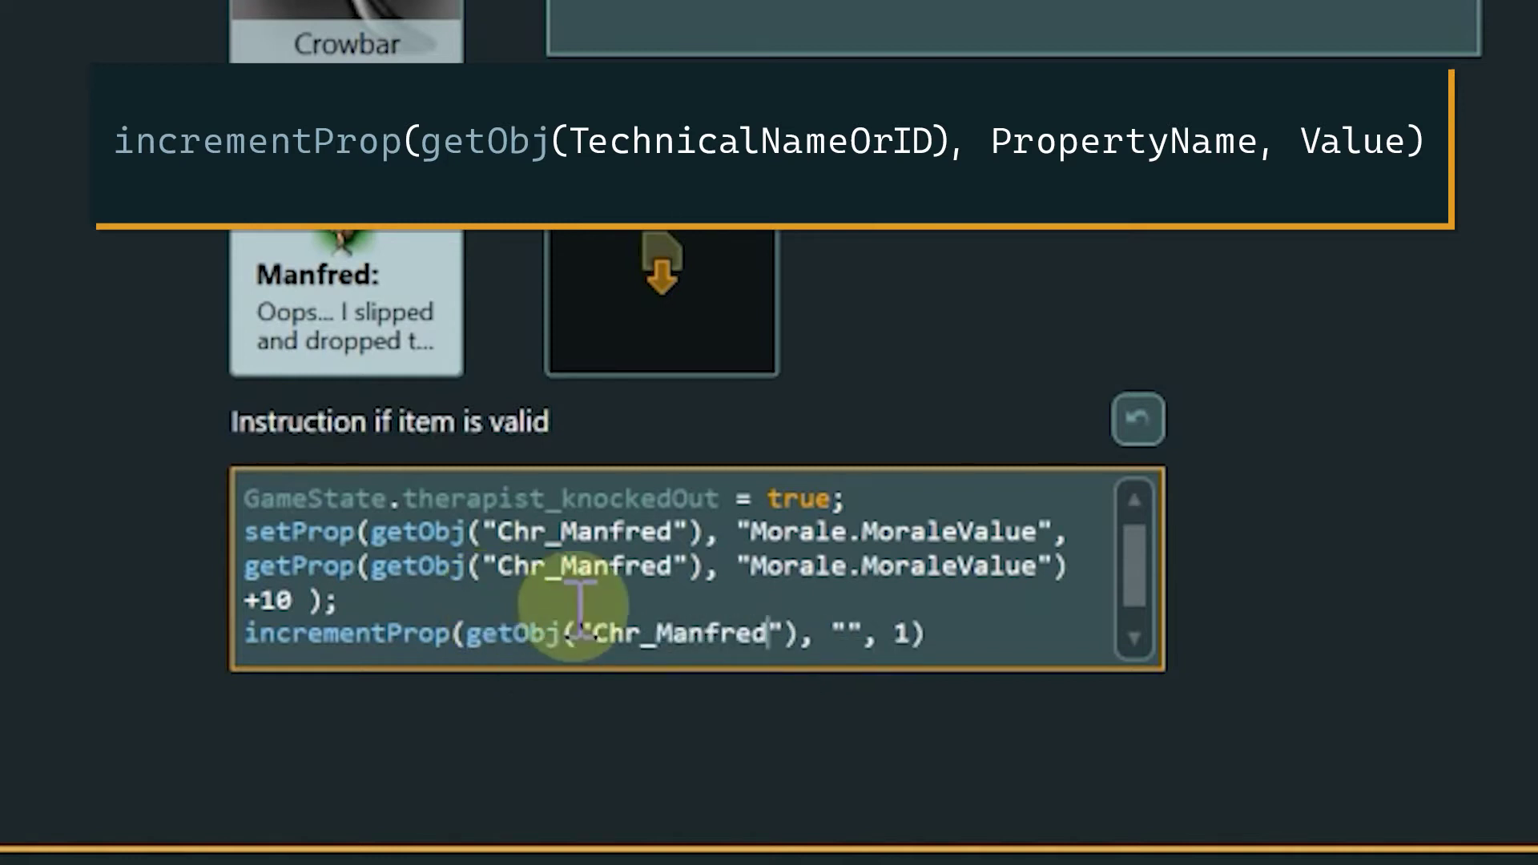
click(844, 636)
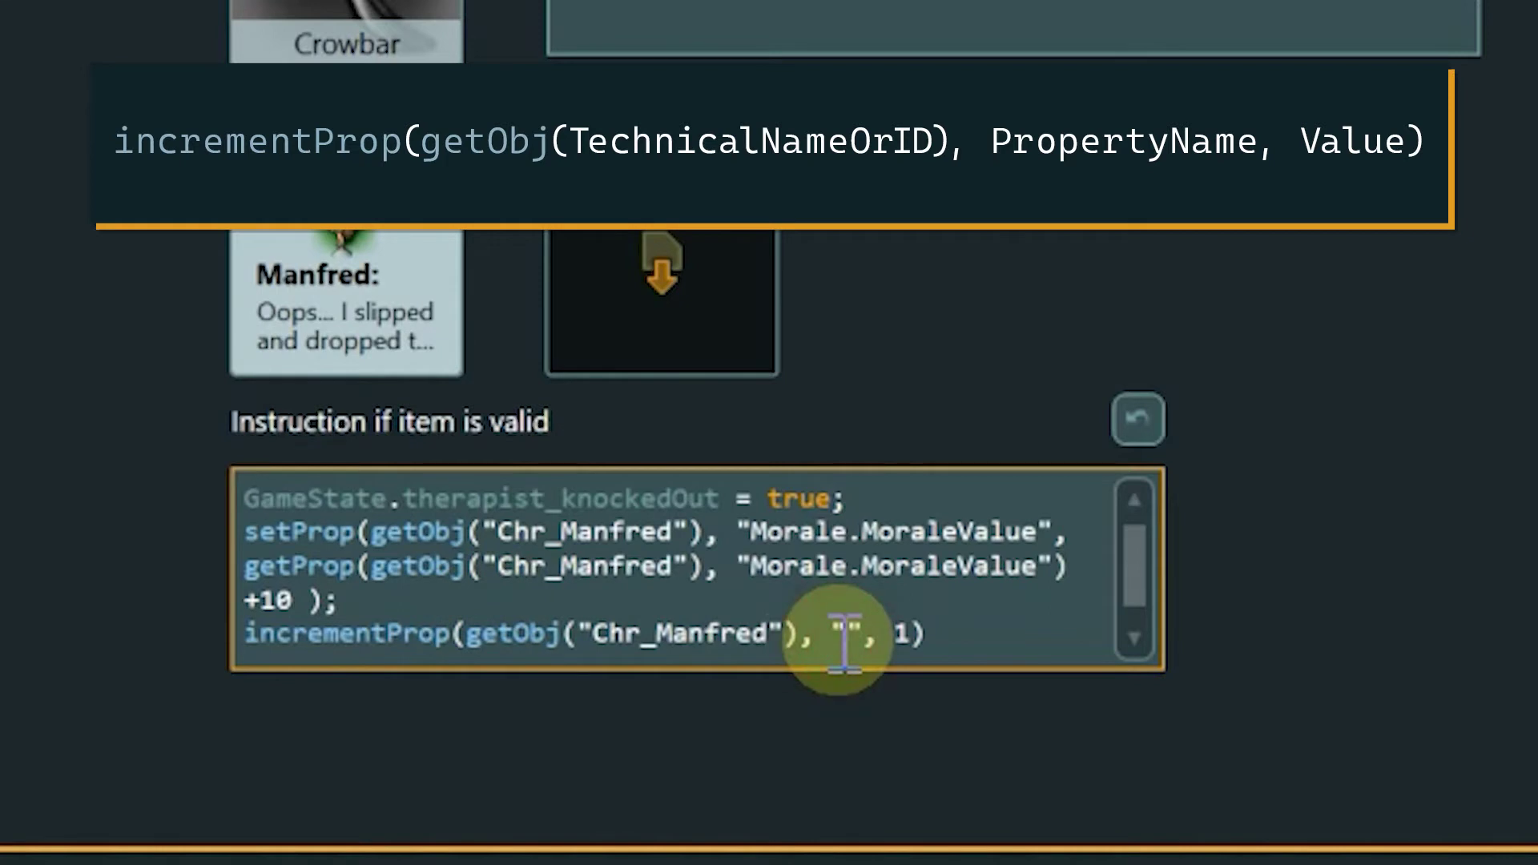
text(Morale.M)
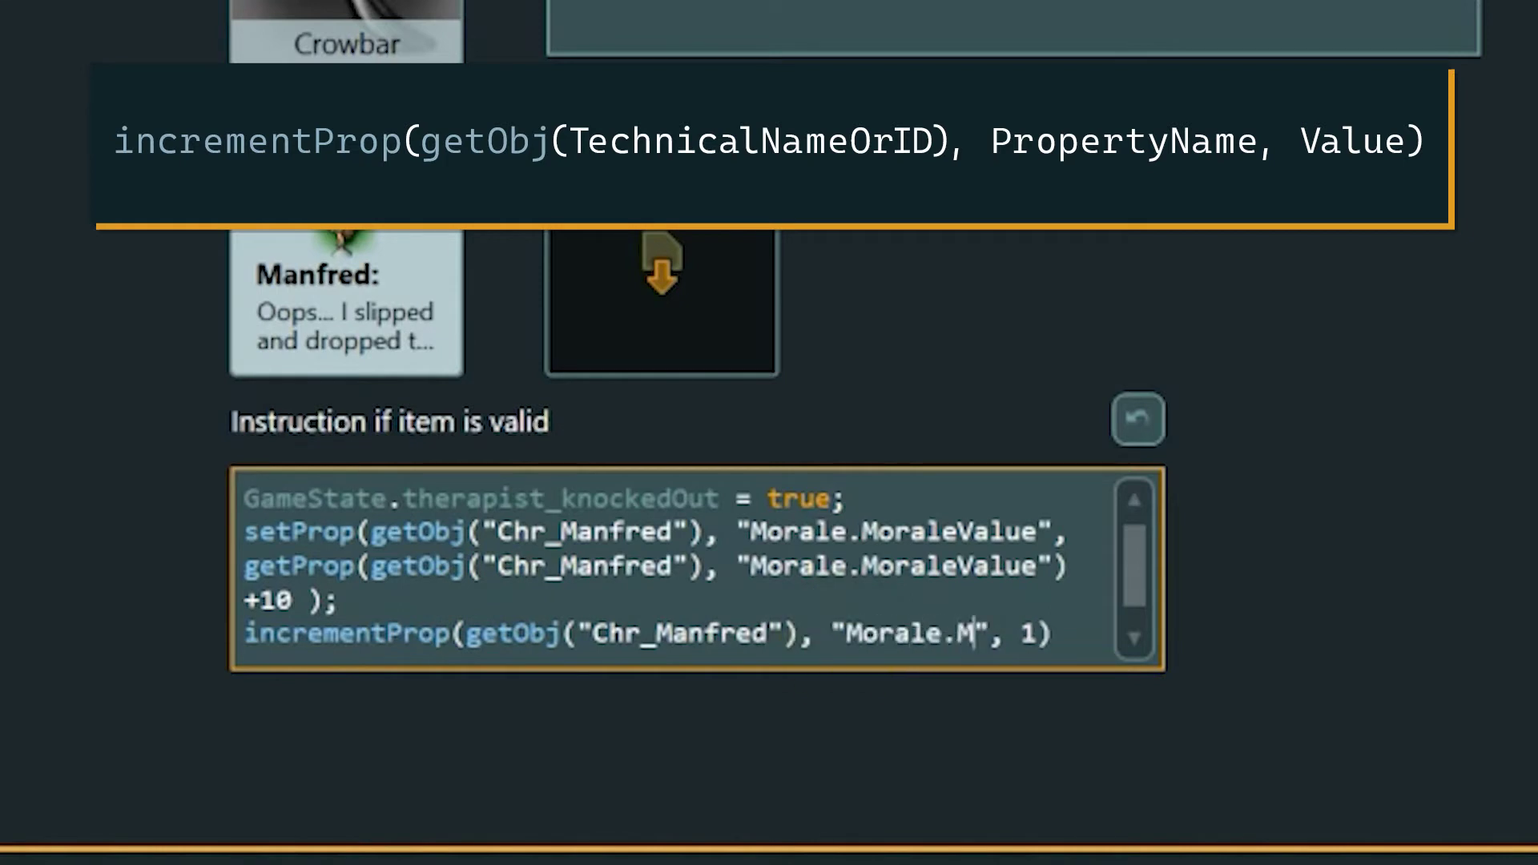
text(oraleValue)
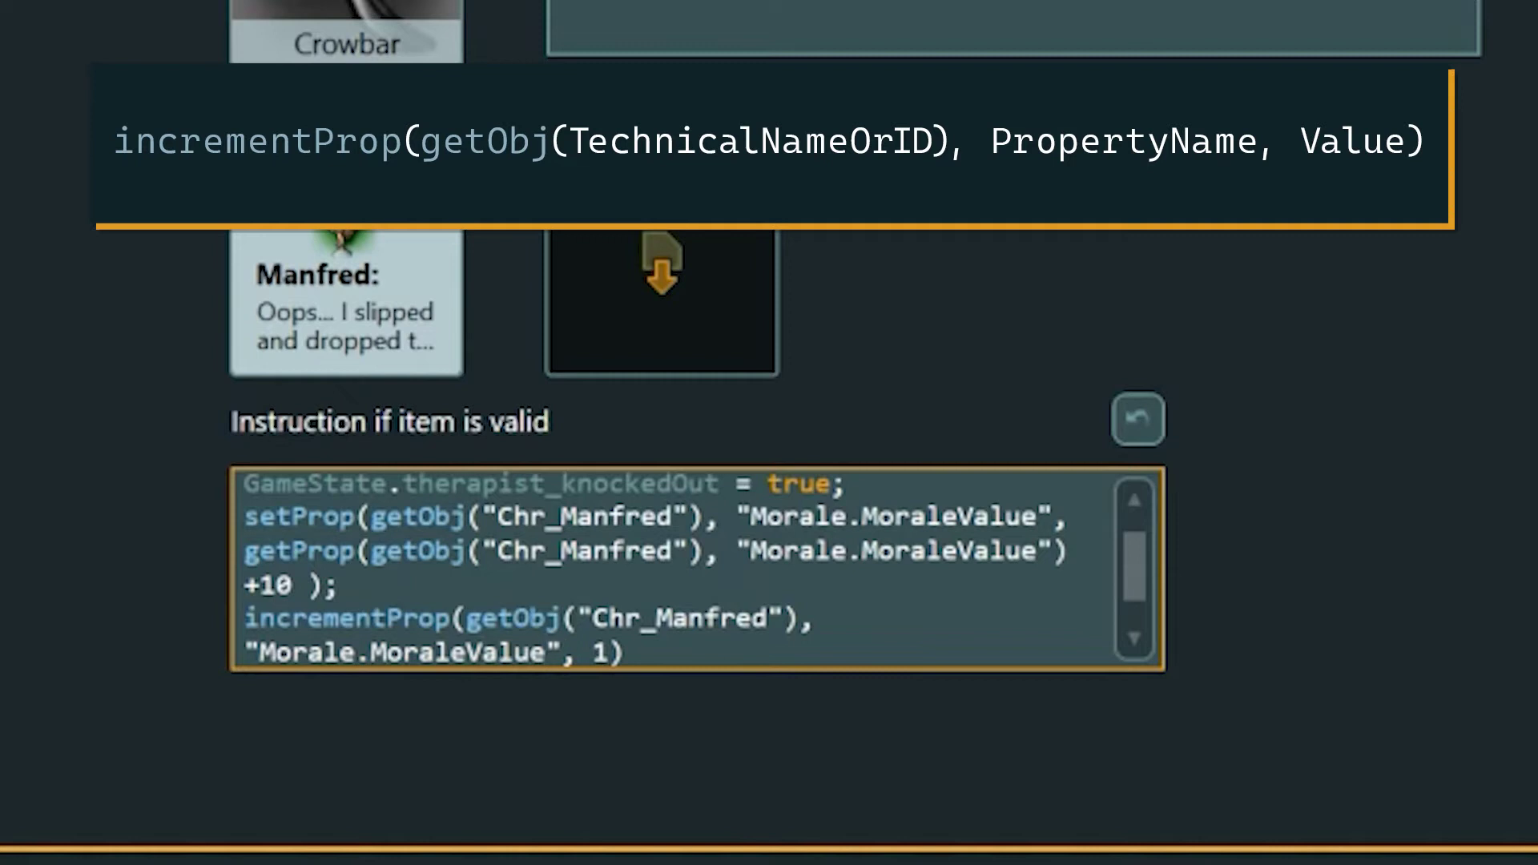
key(Right)
key(Right)
key(Right)
key(Right)
text(0)
click(671, 651)
text(;)
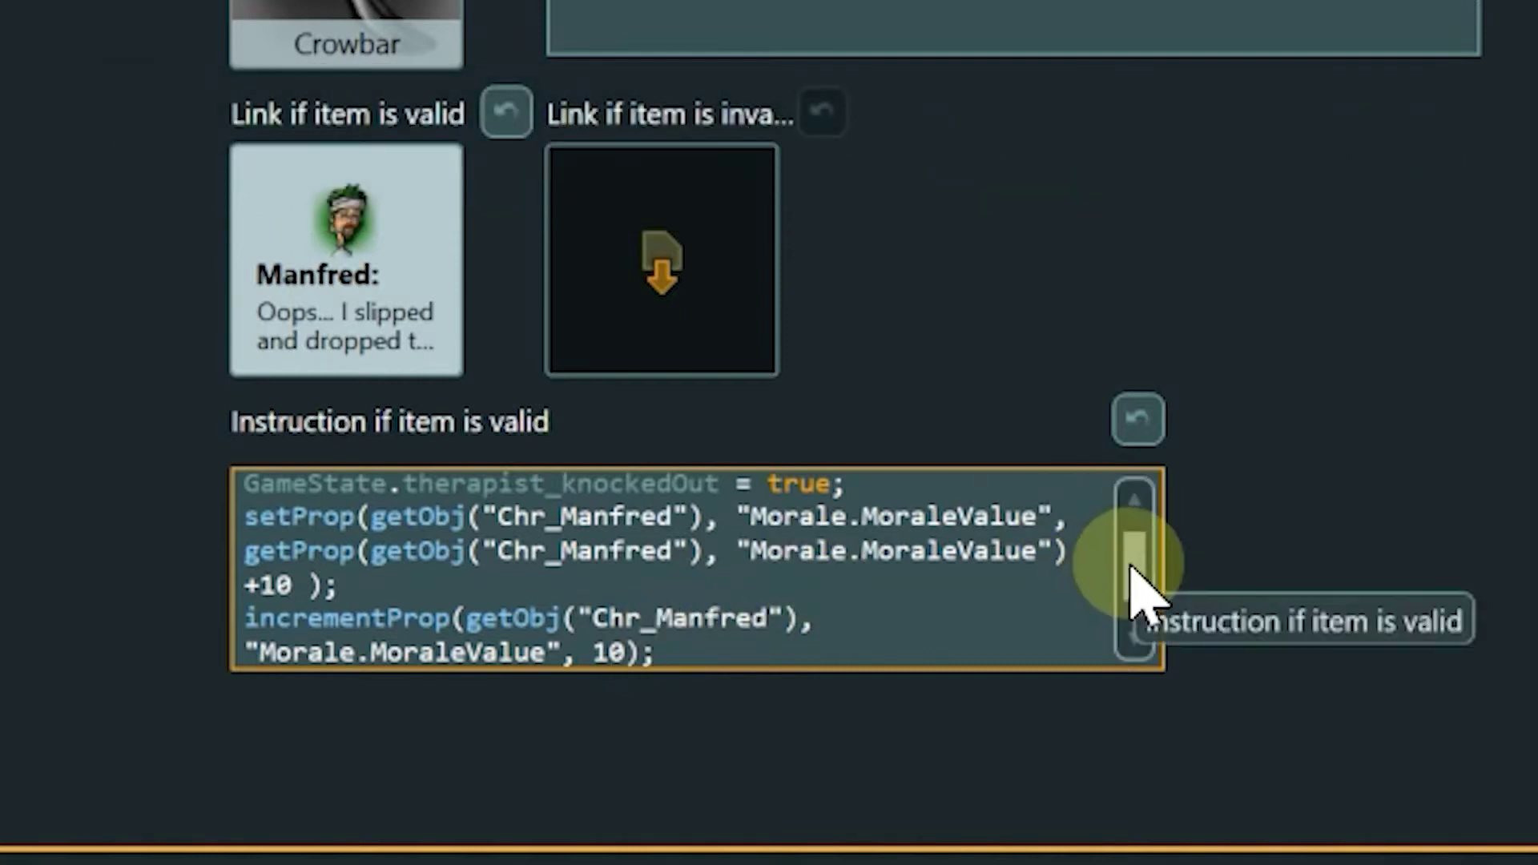
Open the instructions on the Manfred knock-down node's outgoing pin
scroll(1137, 597, down, 1)
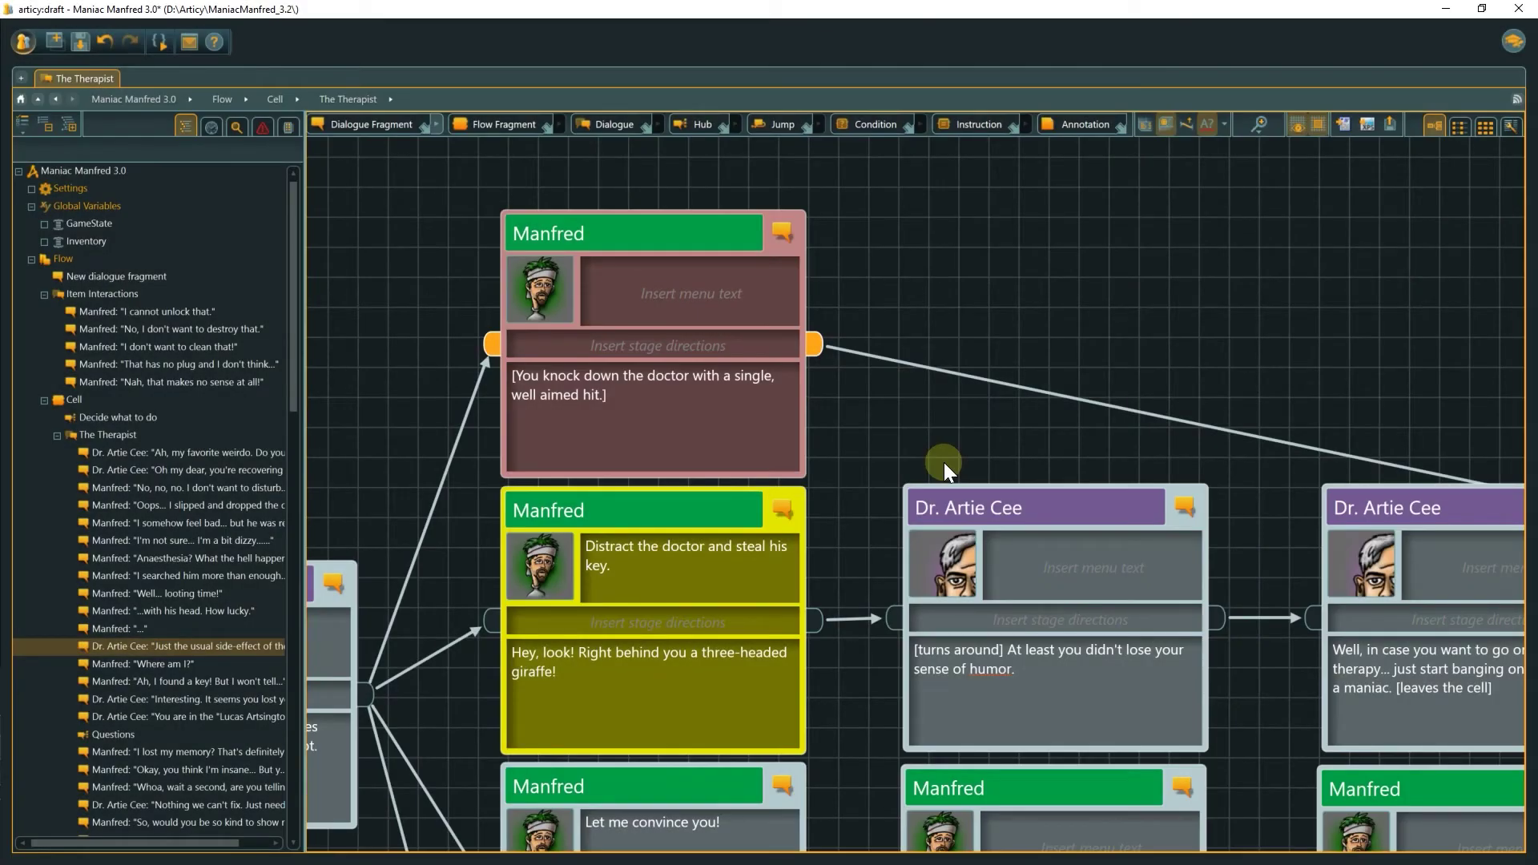
click(809, 344)
double_click(809, 346)
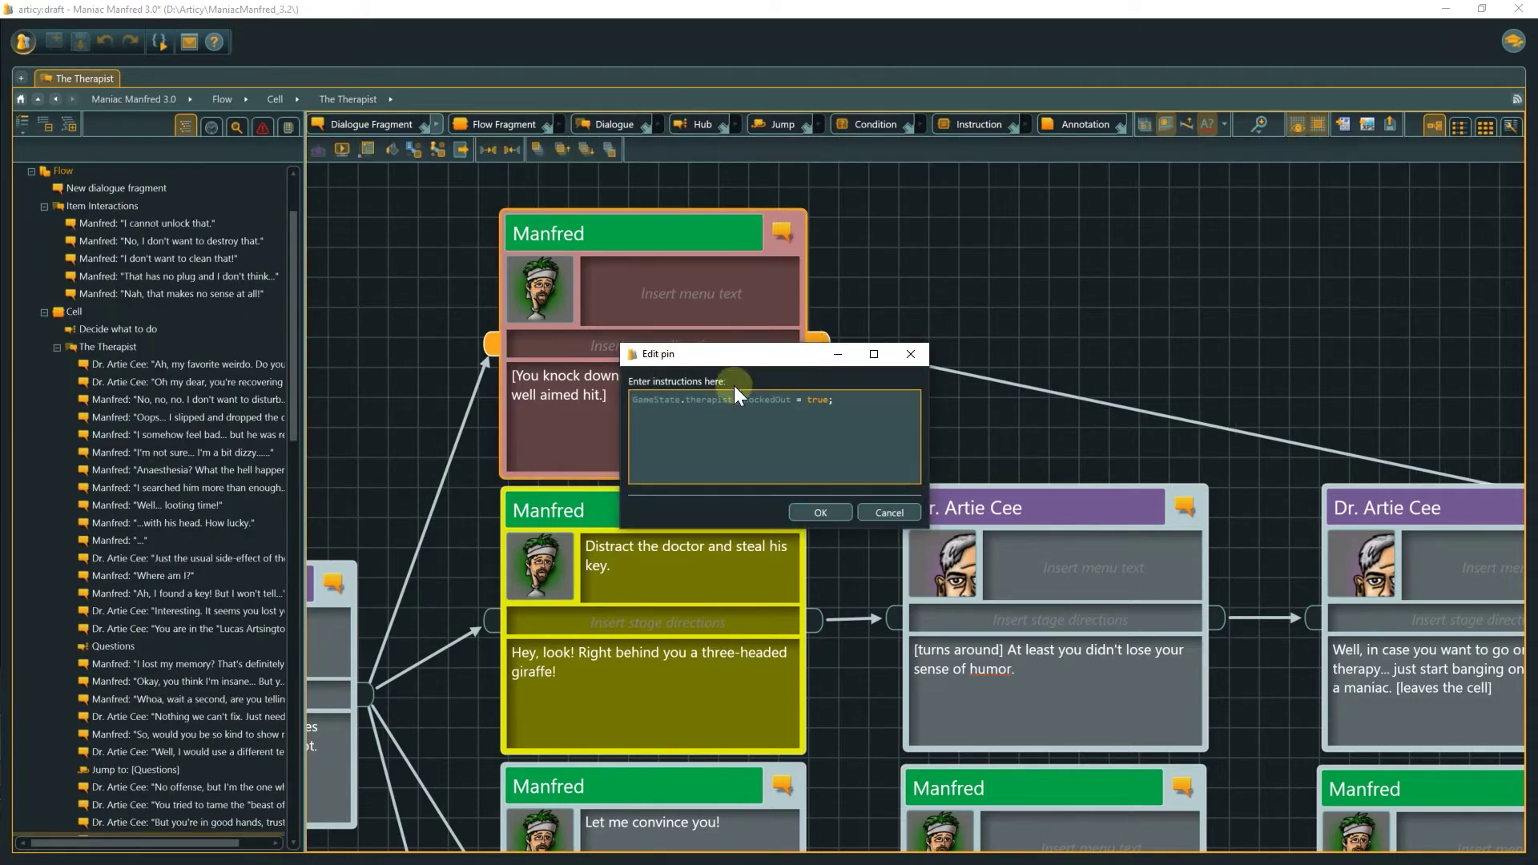
Add decrementProp(speaker, "Morale.MoraleValue", 5); below the knockout instruction
key(Return)
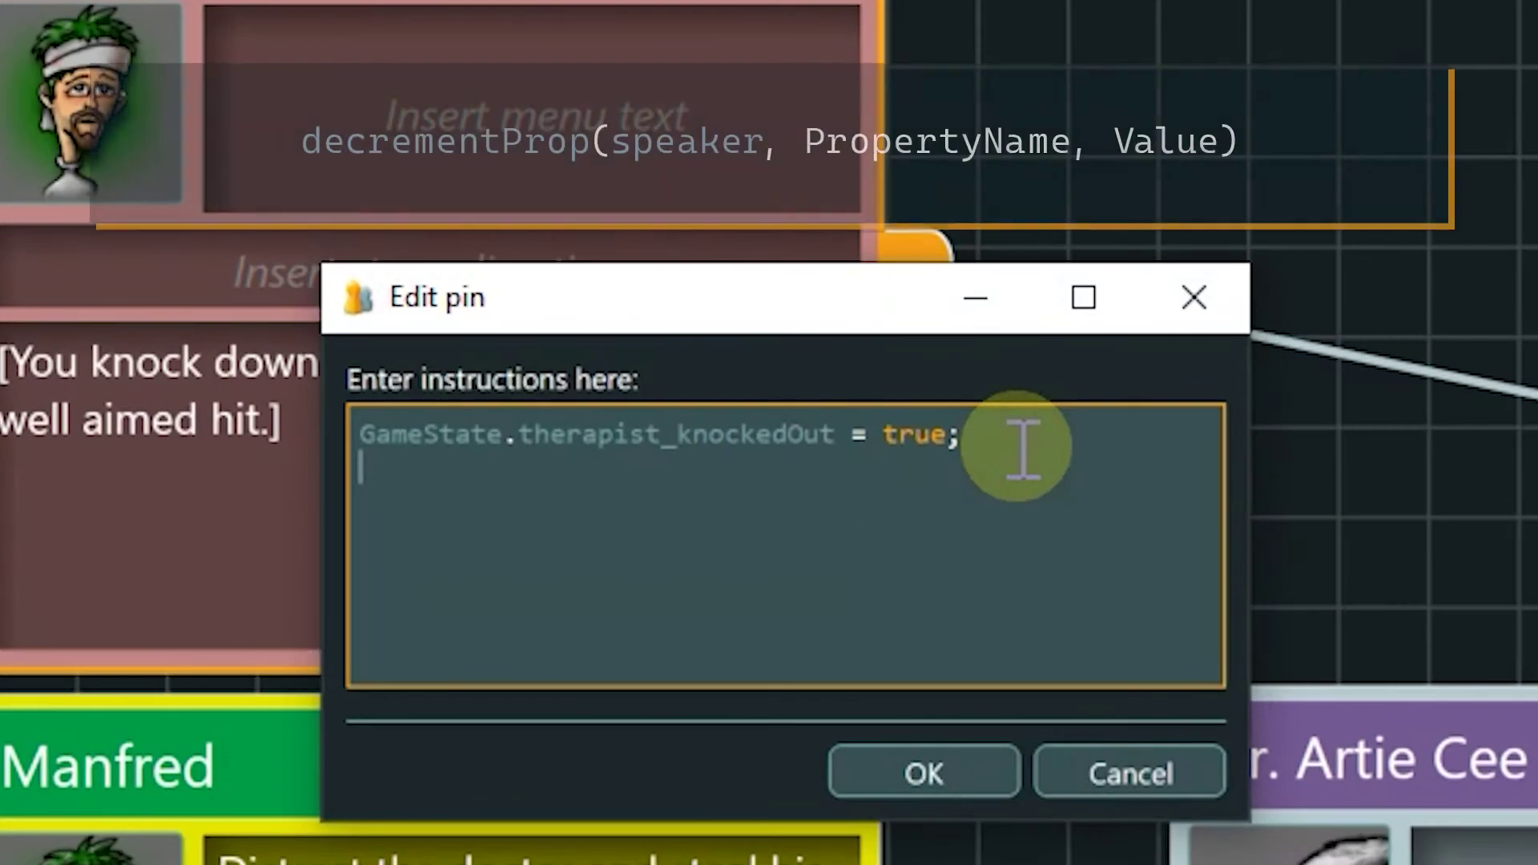
text(de)
key(Down)
key(Down)
key(Down)
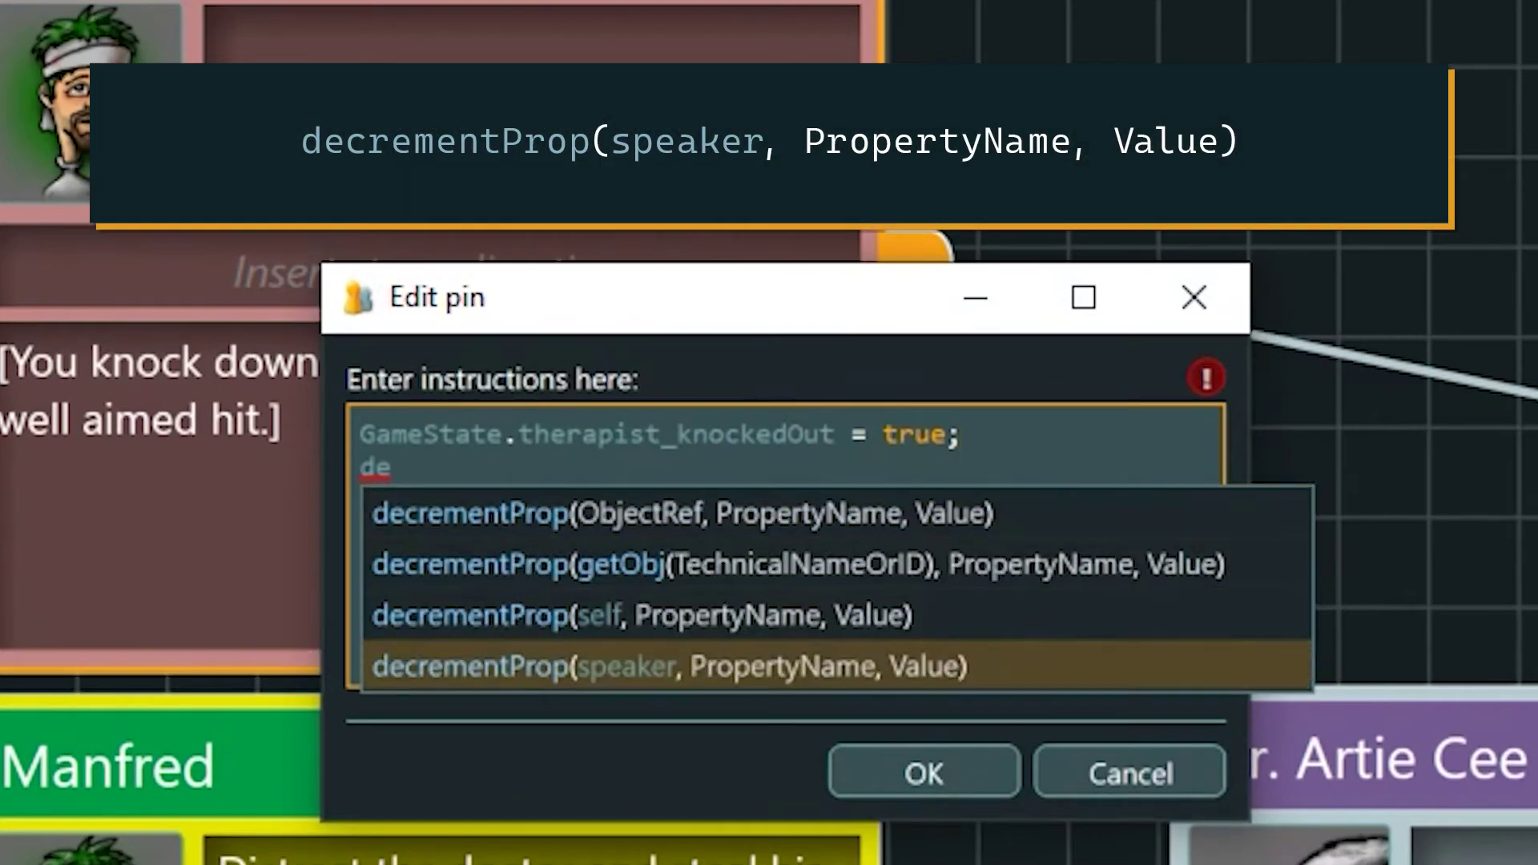
key(Return)
text(Morale.)
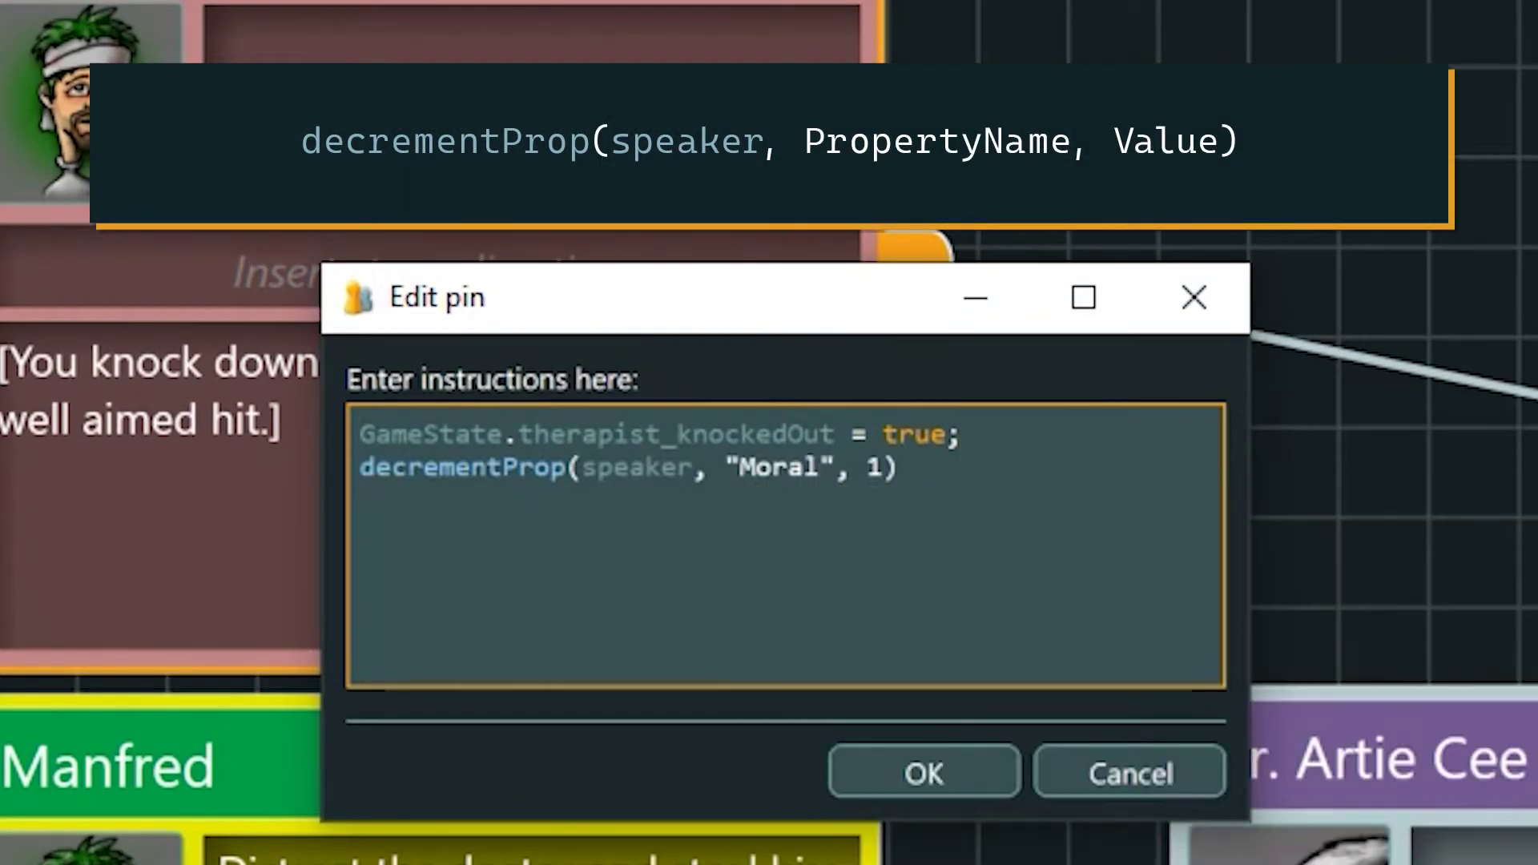
text(MoraleValue)
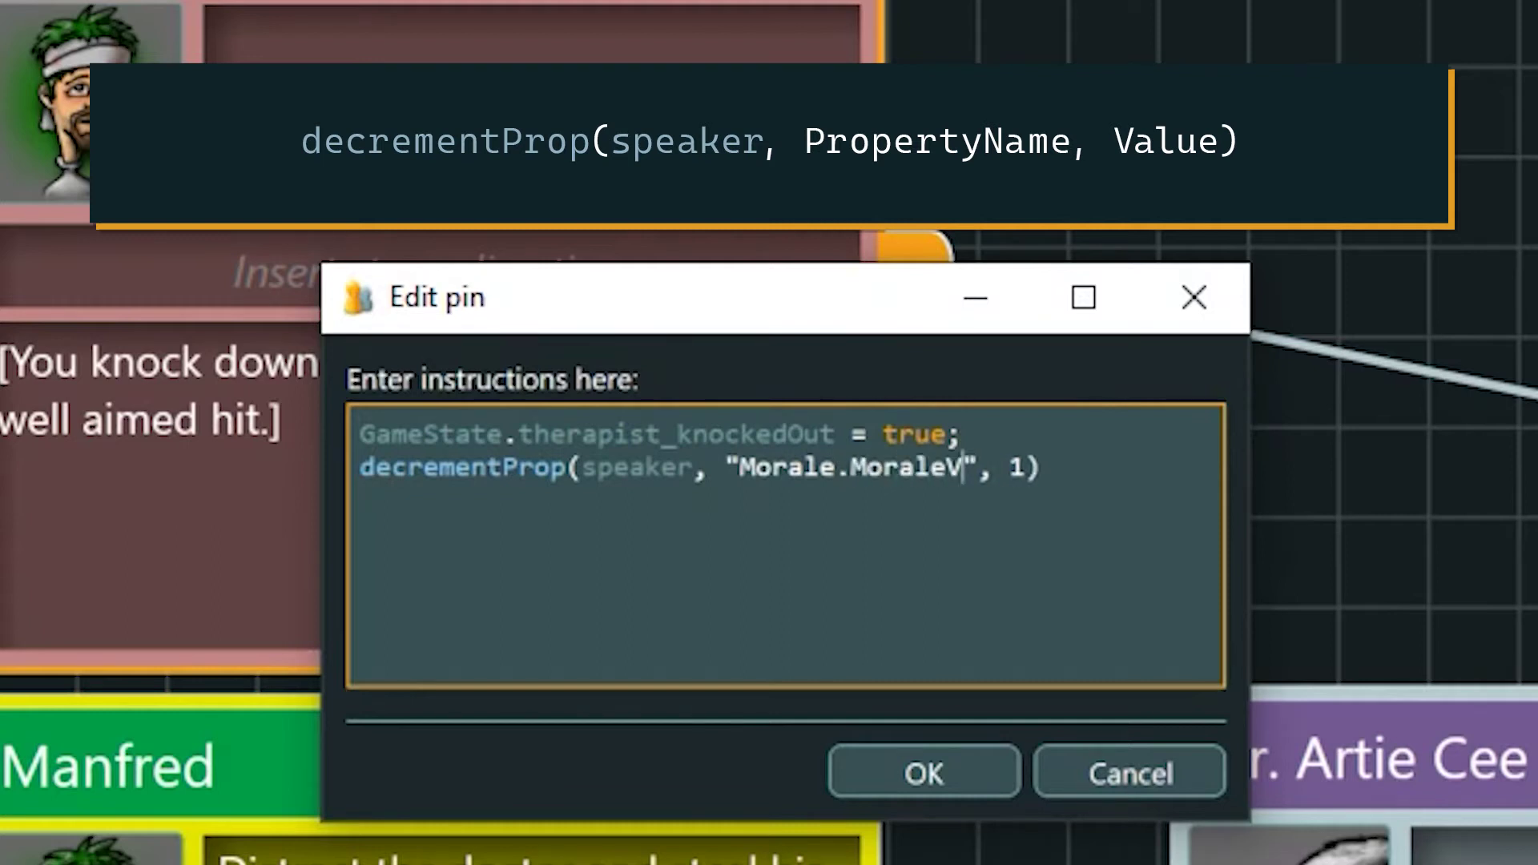
key(Right)
key(Right)
key(Right)
key(Right)
key(BackSpace)
text(5)
key(End)
text(;)
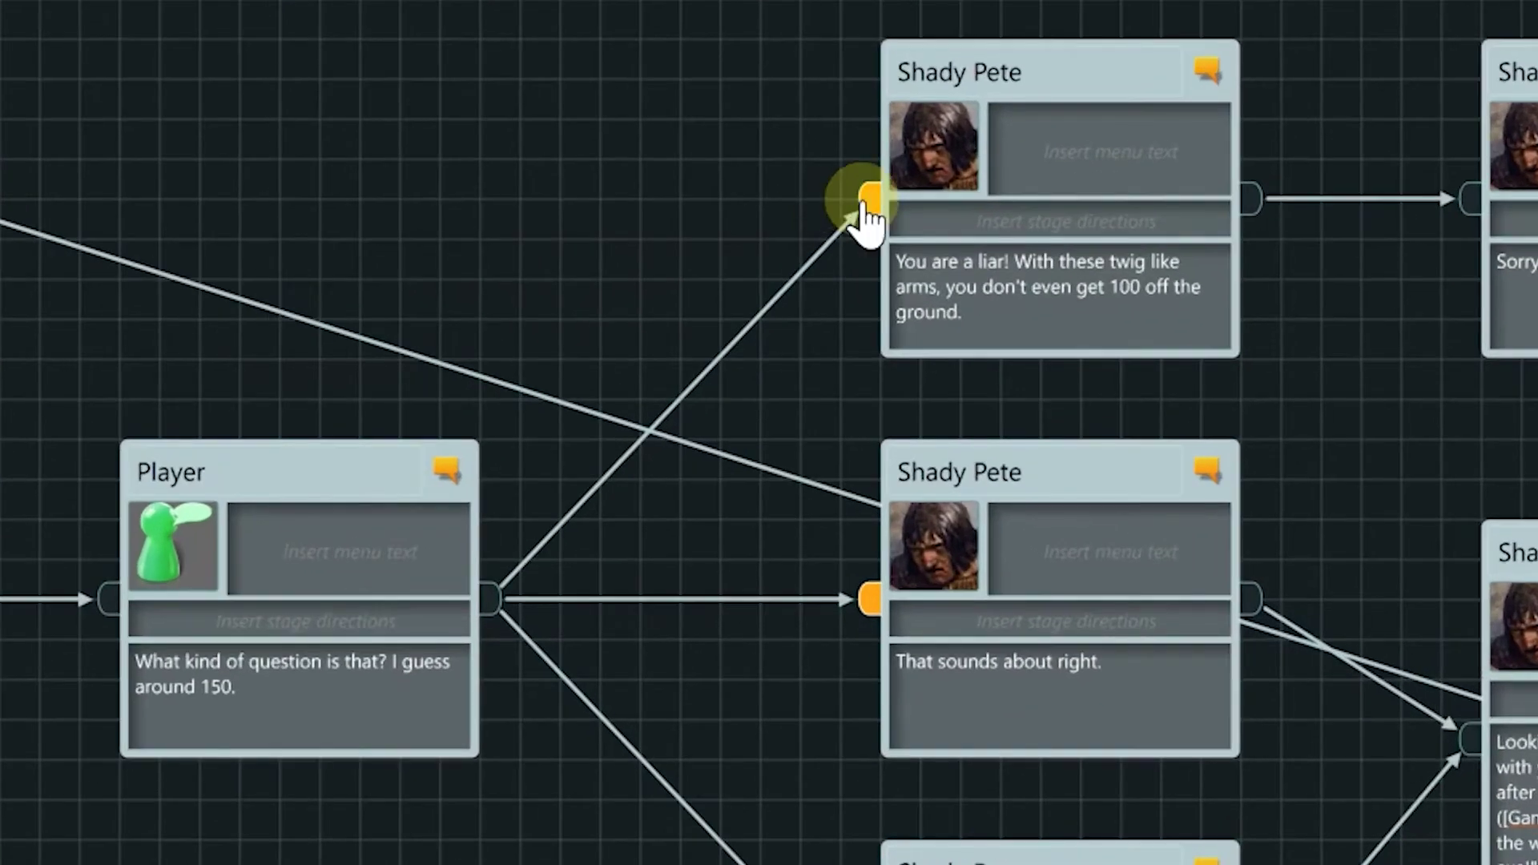
Inspect the Shady Pete input pin conditions and open the upper node's incoming pin condition
mouse_move(815, 284)
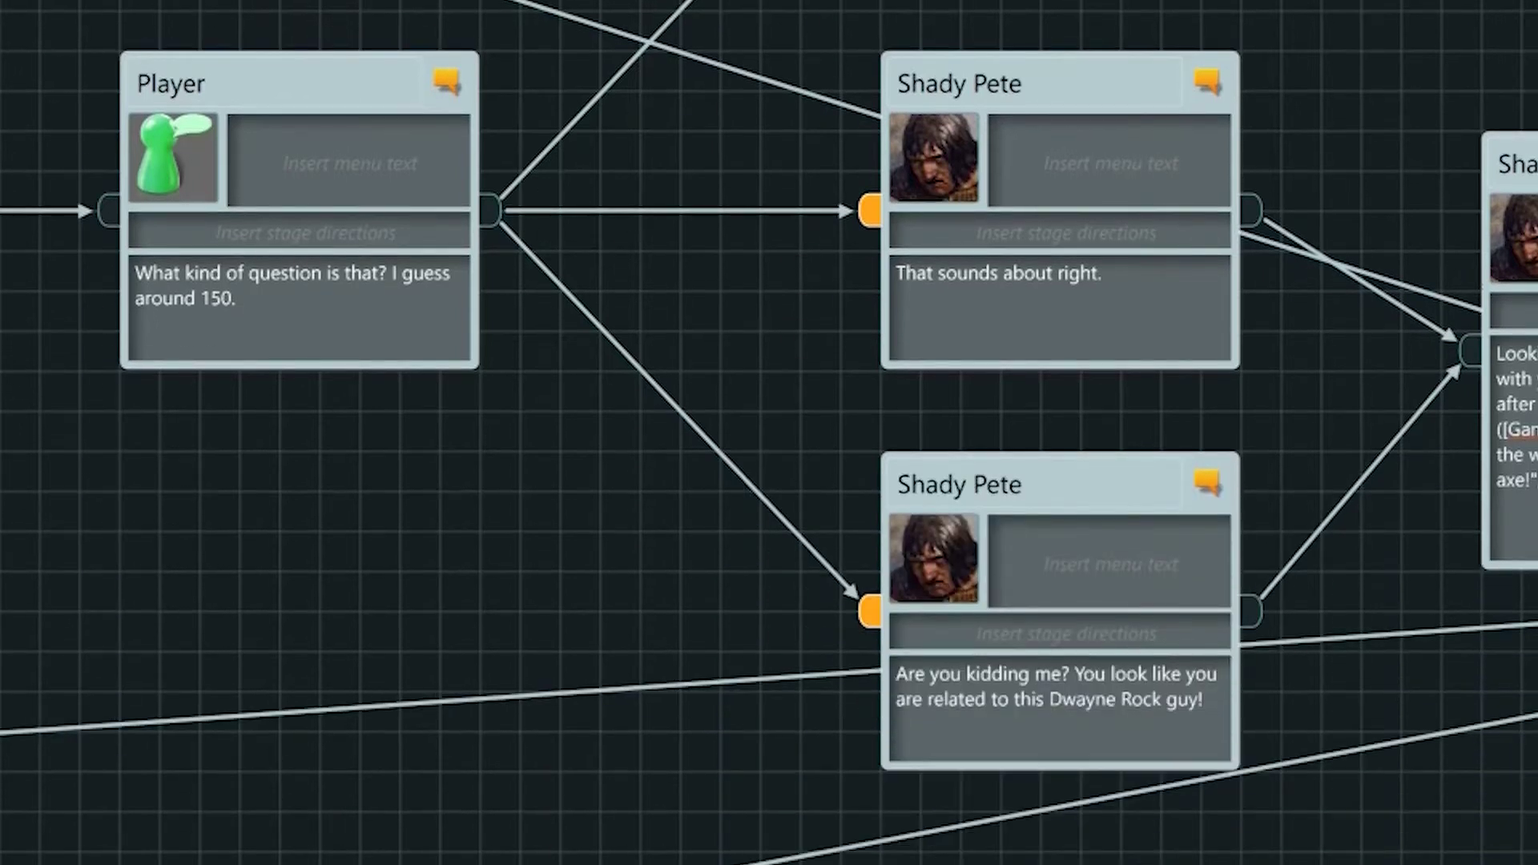
mouse_move(866, 623)
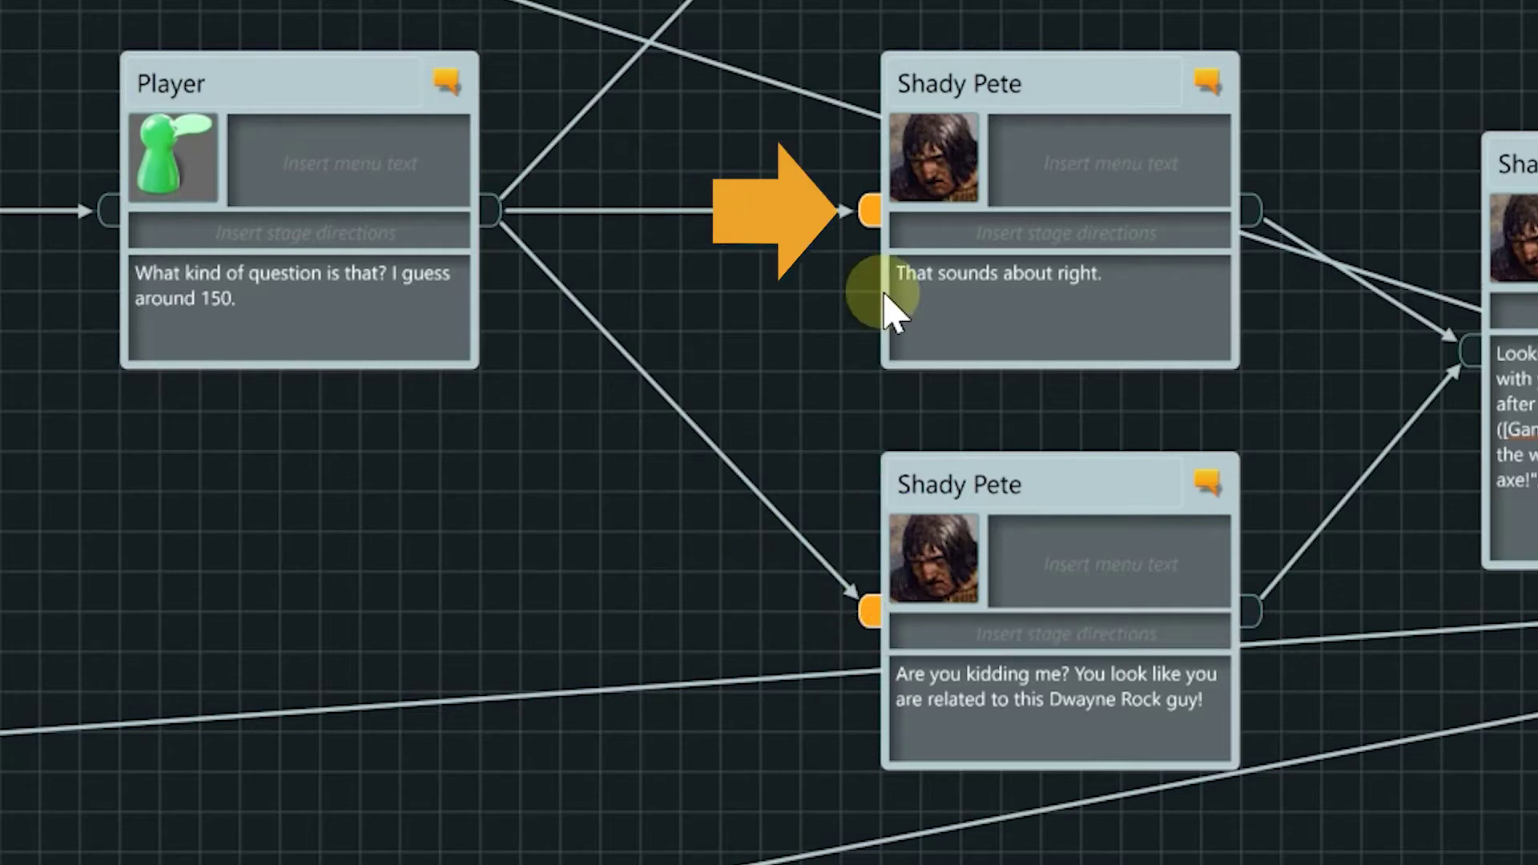
click(862, 217)
click(862, 216)
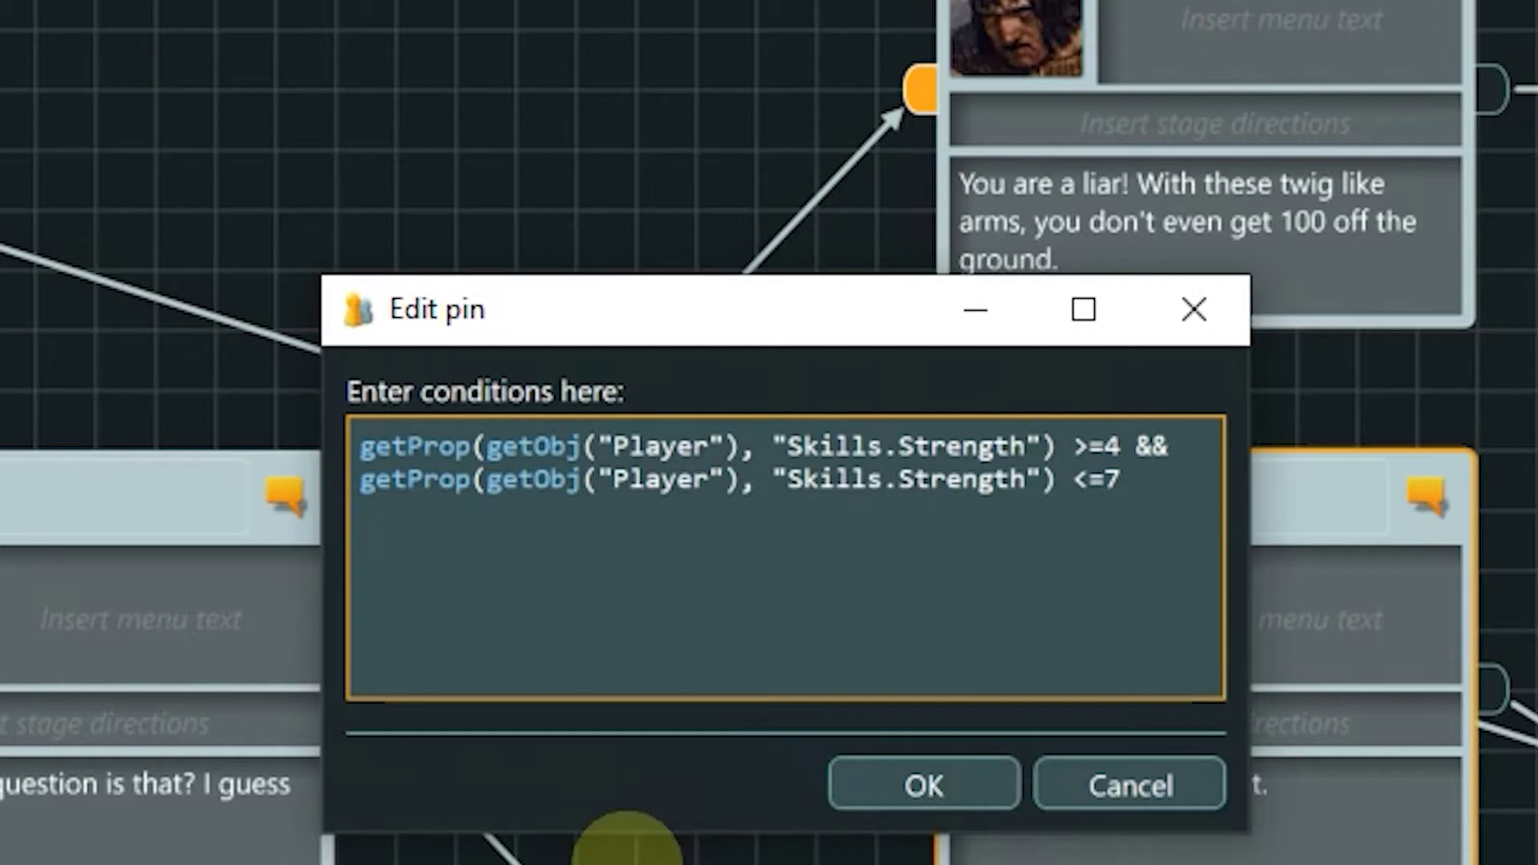
Replace the old Strength condition with isPropInRange(getObj("Player"), ...)
drag(1154, 495, 232, 461)
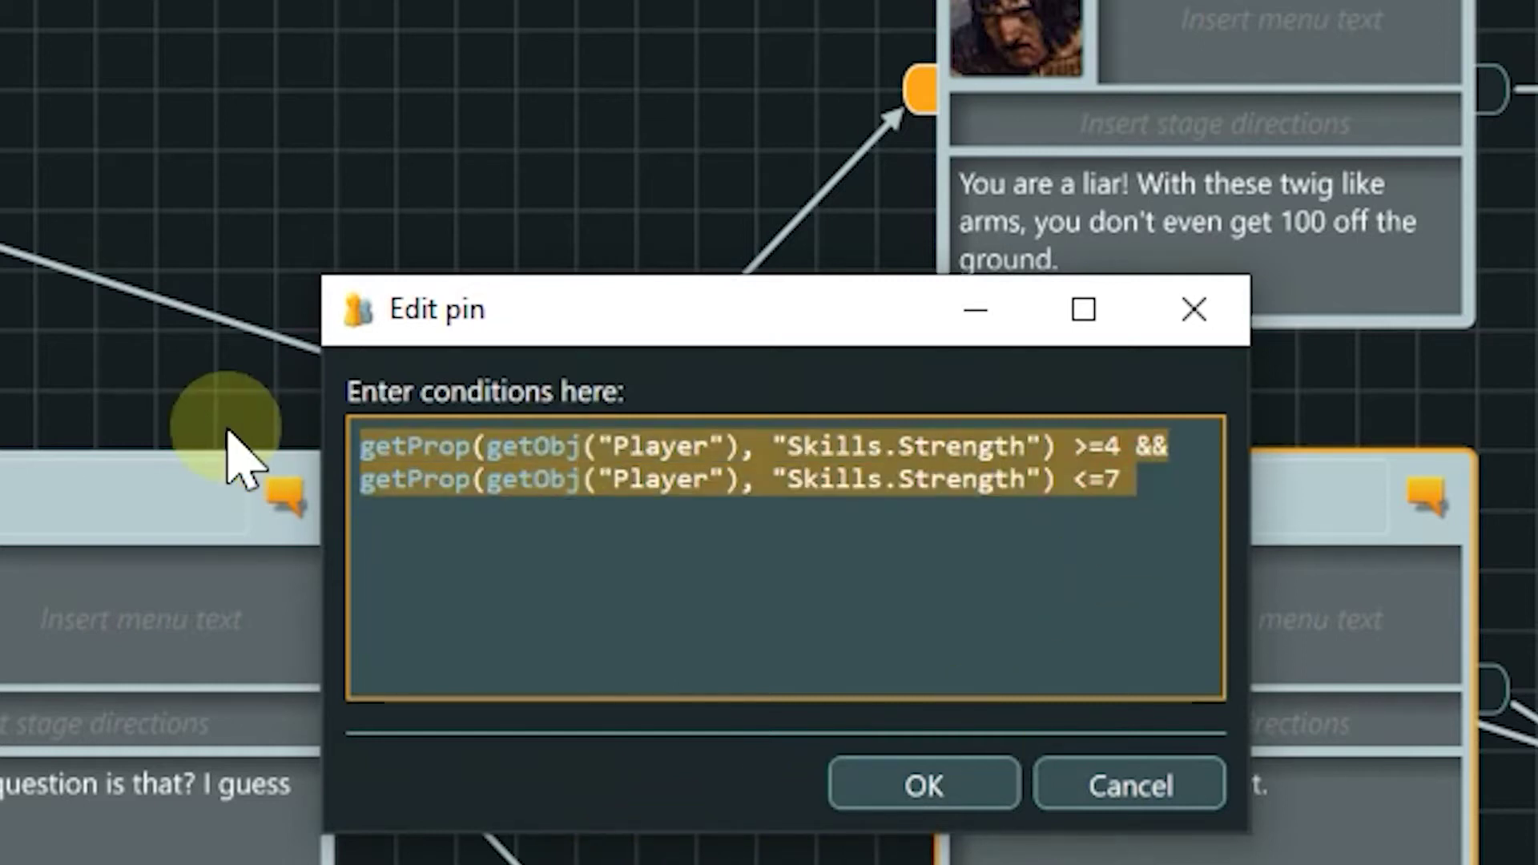
key(BackSpace)
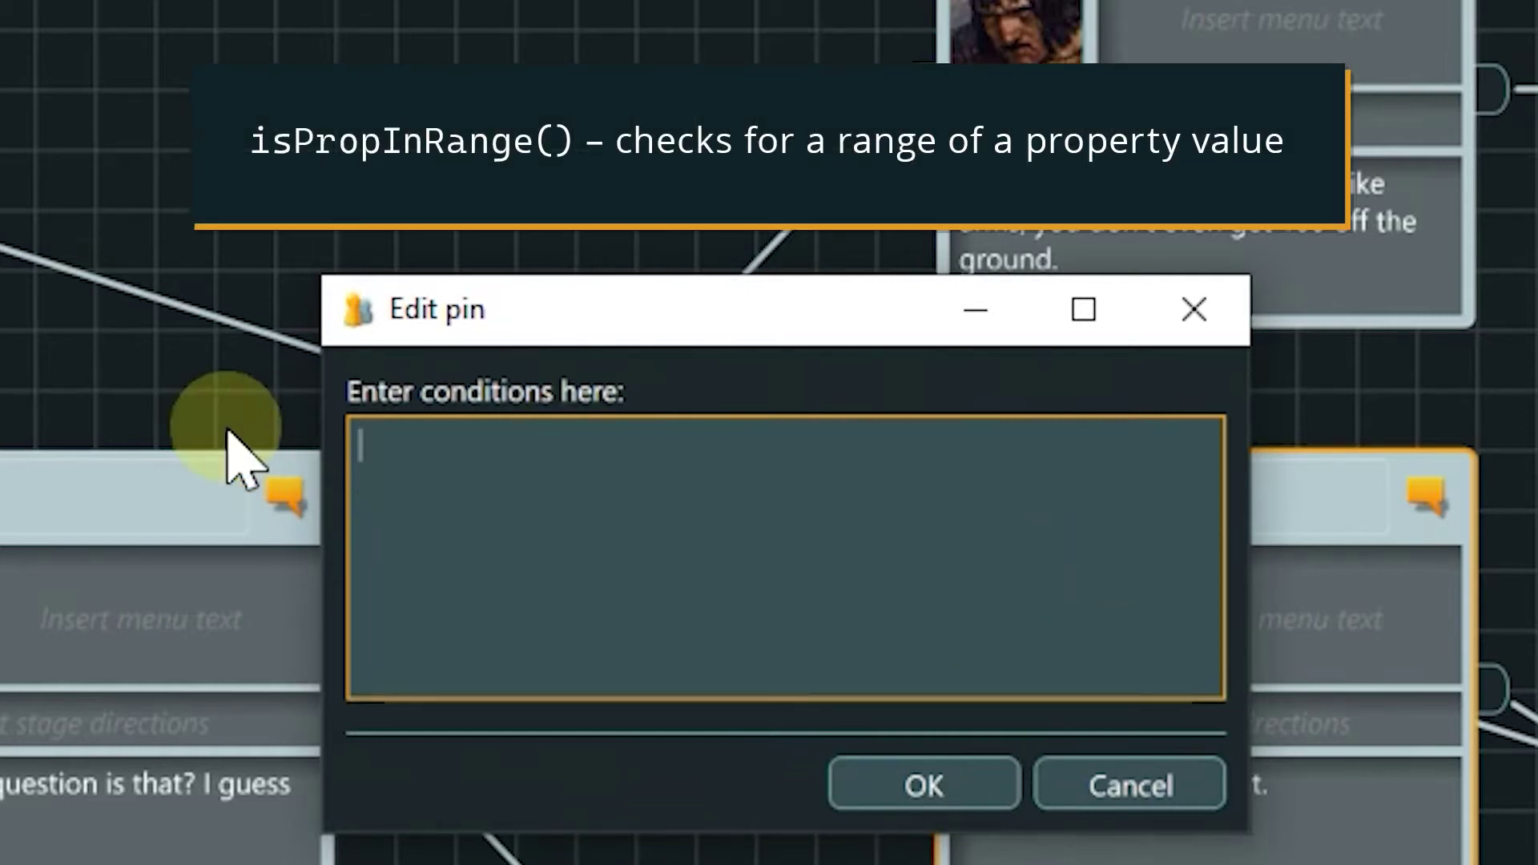
text(is)
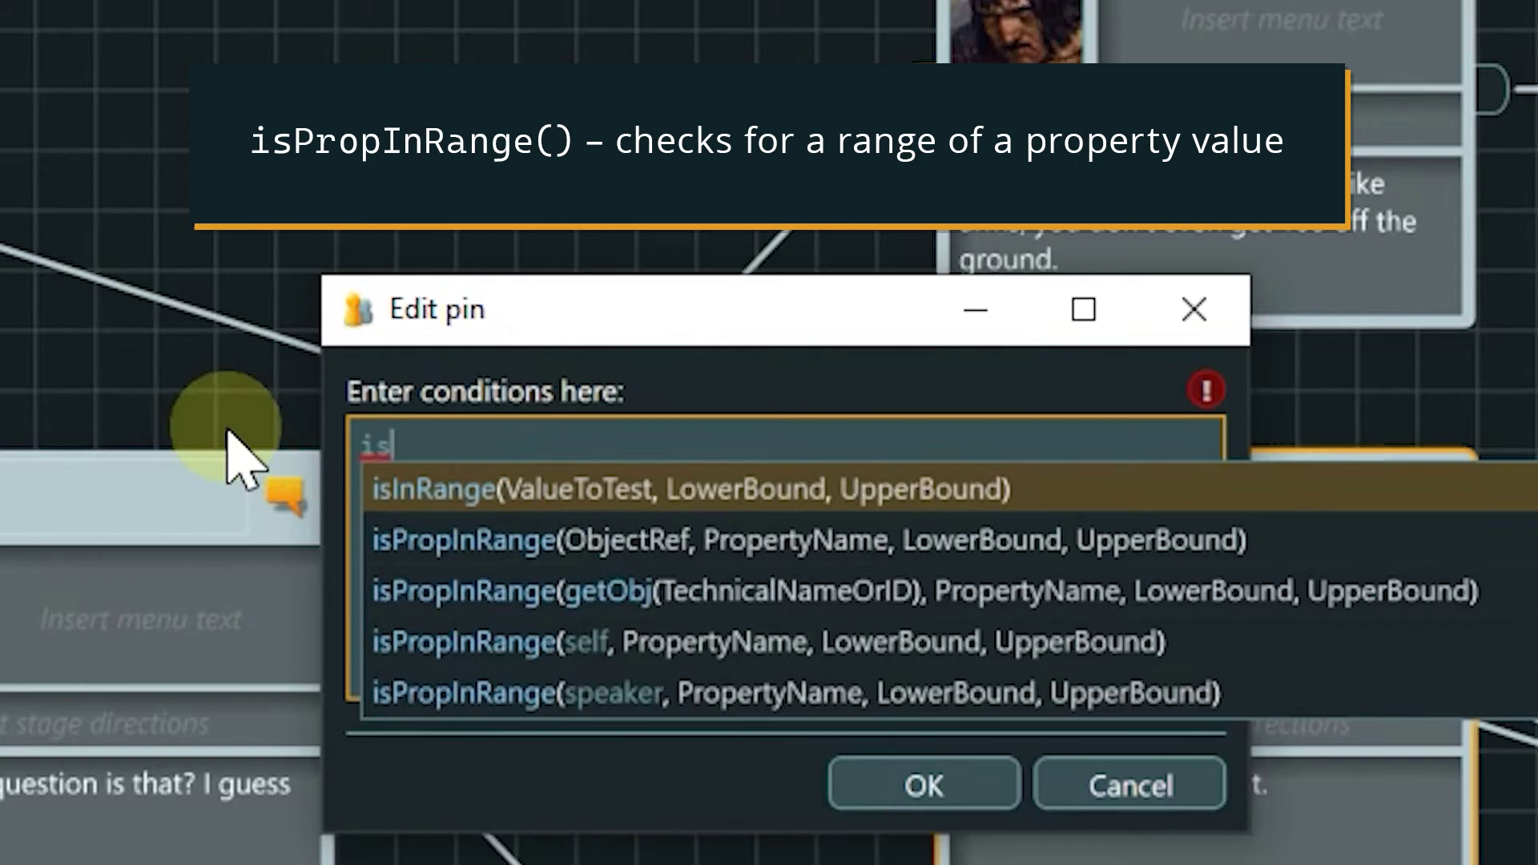
key(Down)
key(Down)
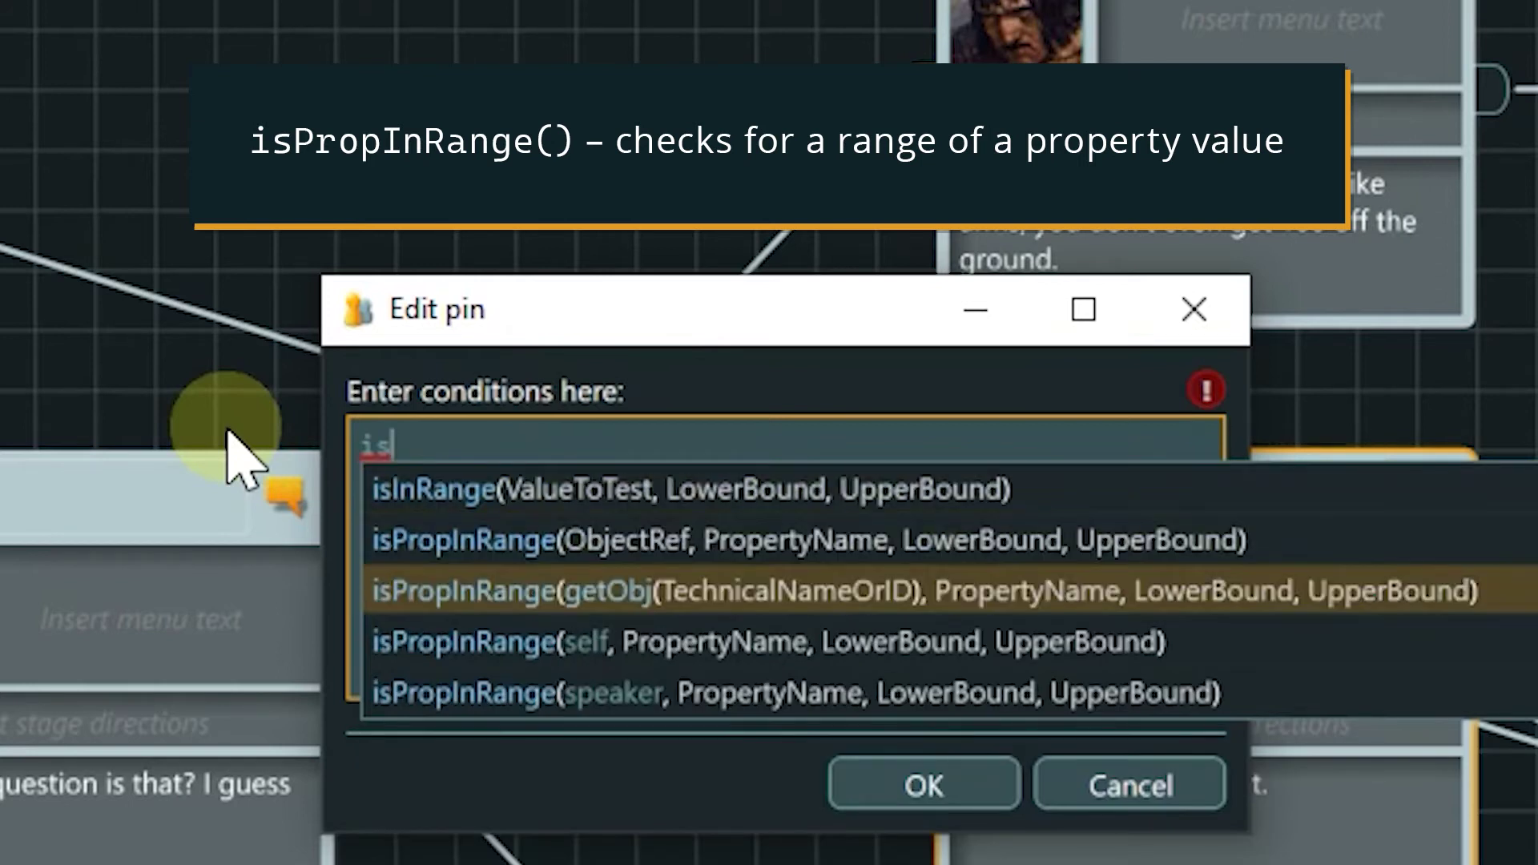
key(Return)
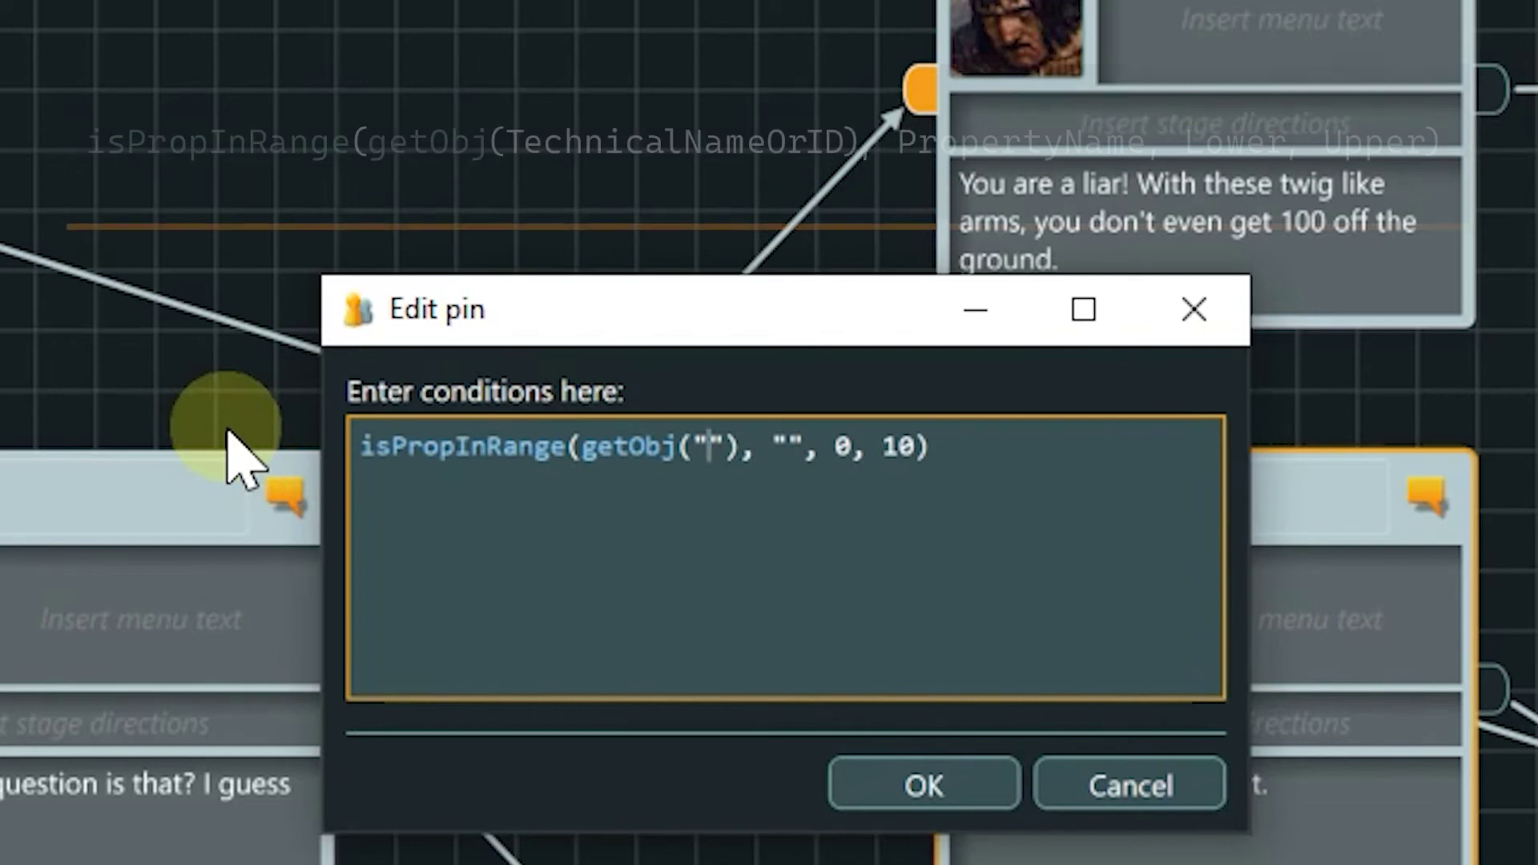
text(P)
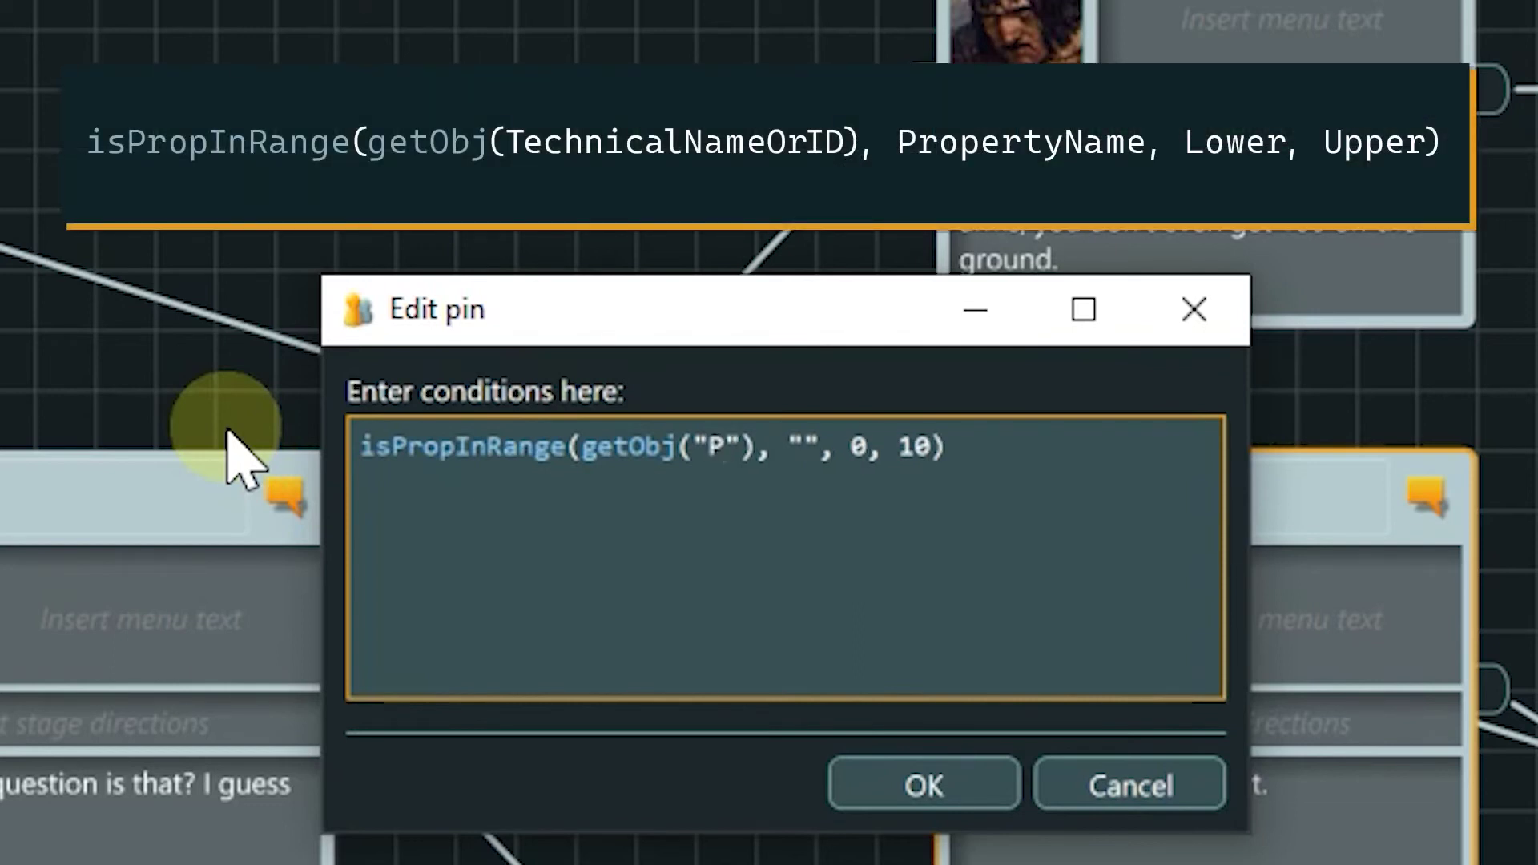
text(layer)
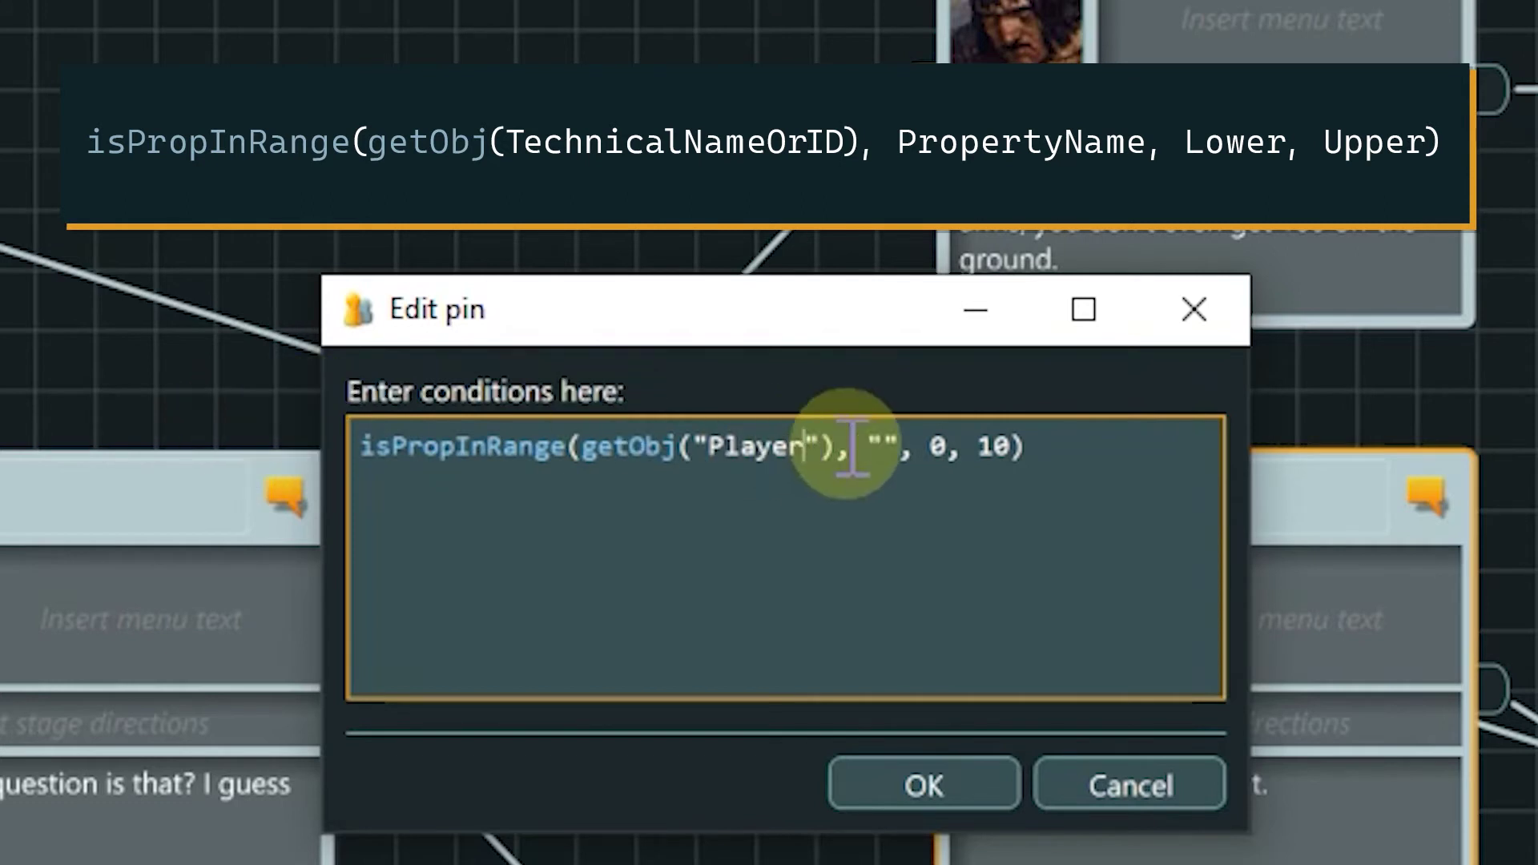
Fill in property "Skills.Strength" with range bounds 4 and 7
click(885, 446)
text(Ski)
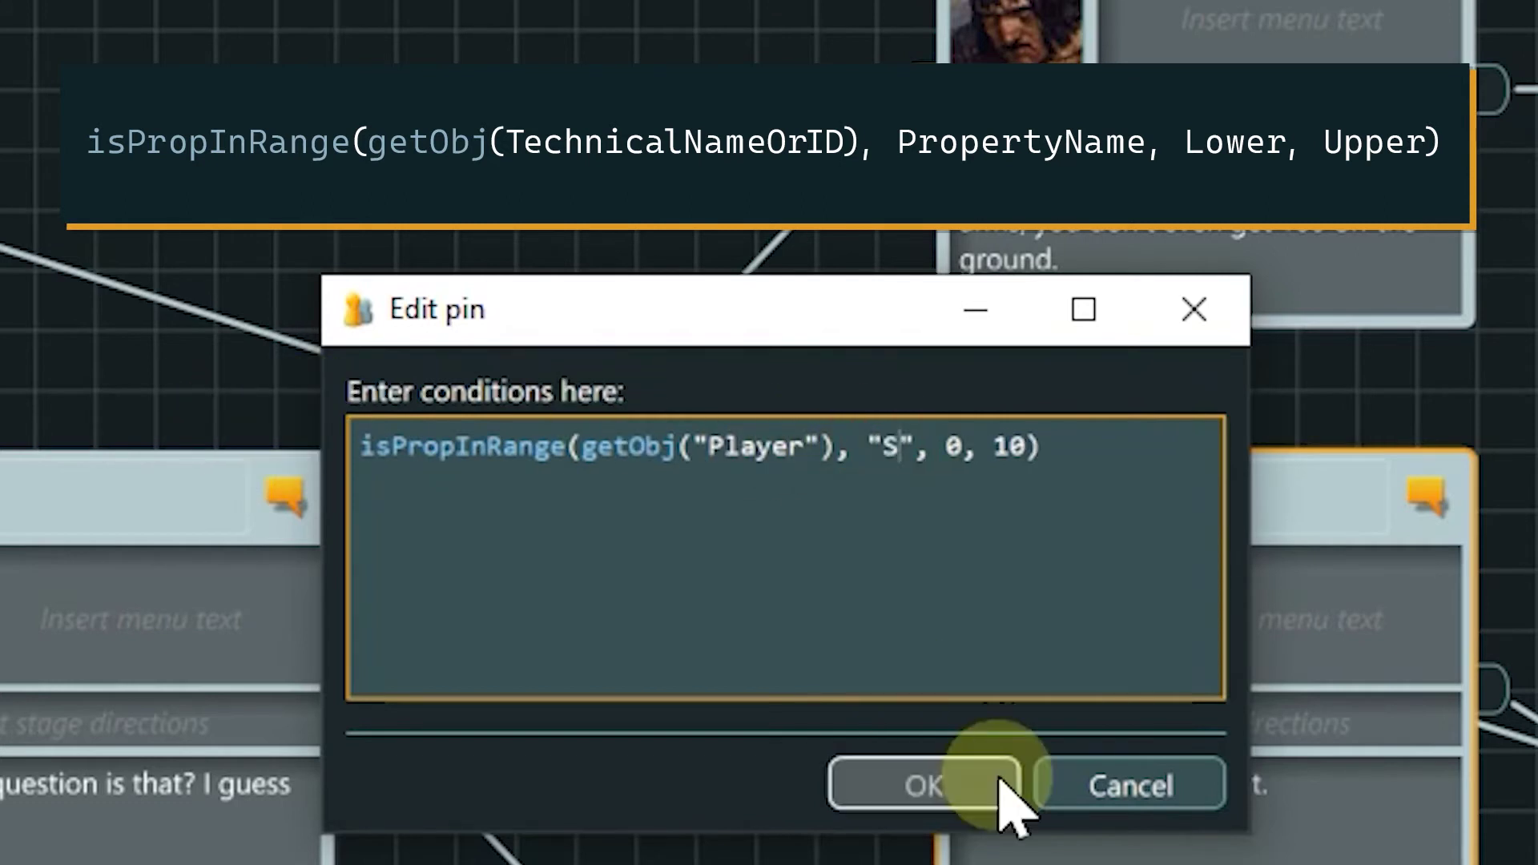
text(lls.Stre)
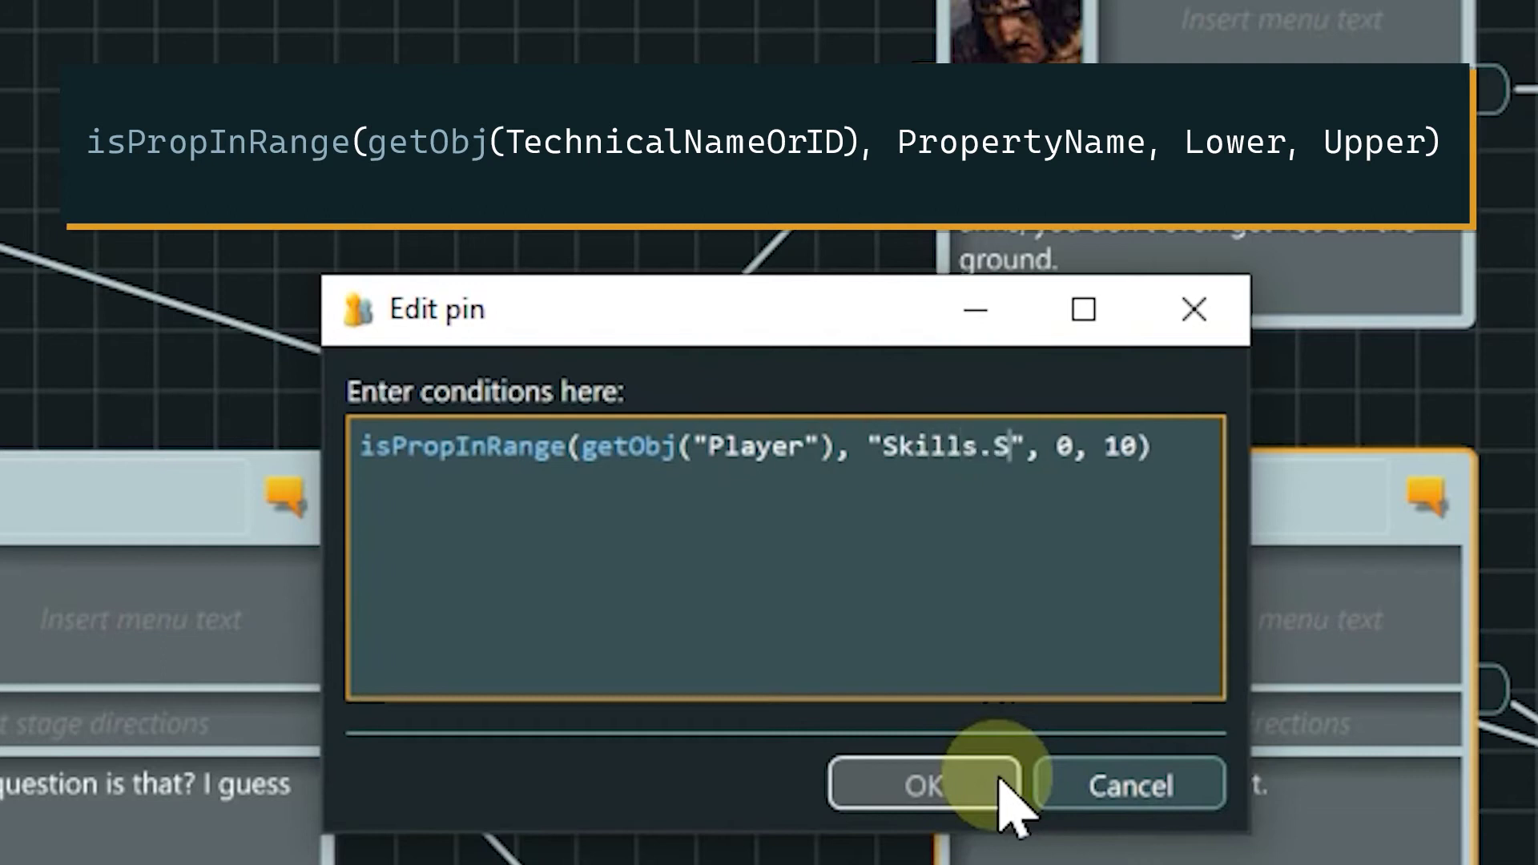
text(ngth)
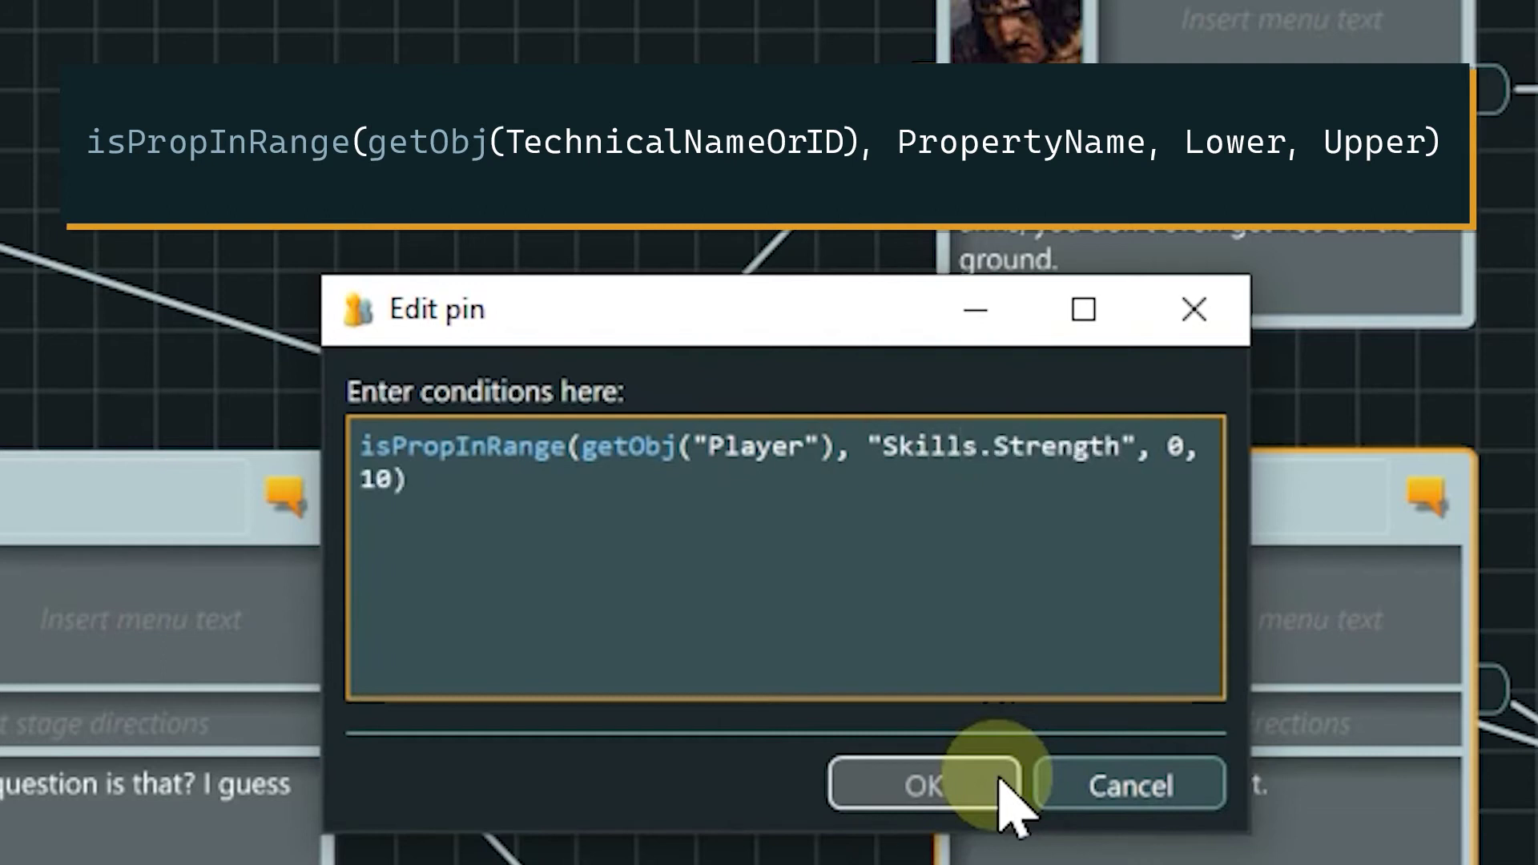
key(Right)
key(Right)
key(Right)
key(Delete)
text(4)
key(Right)
key(Right)
key(Delete)
key(Delete)
text(7)
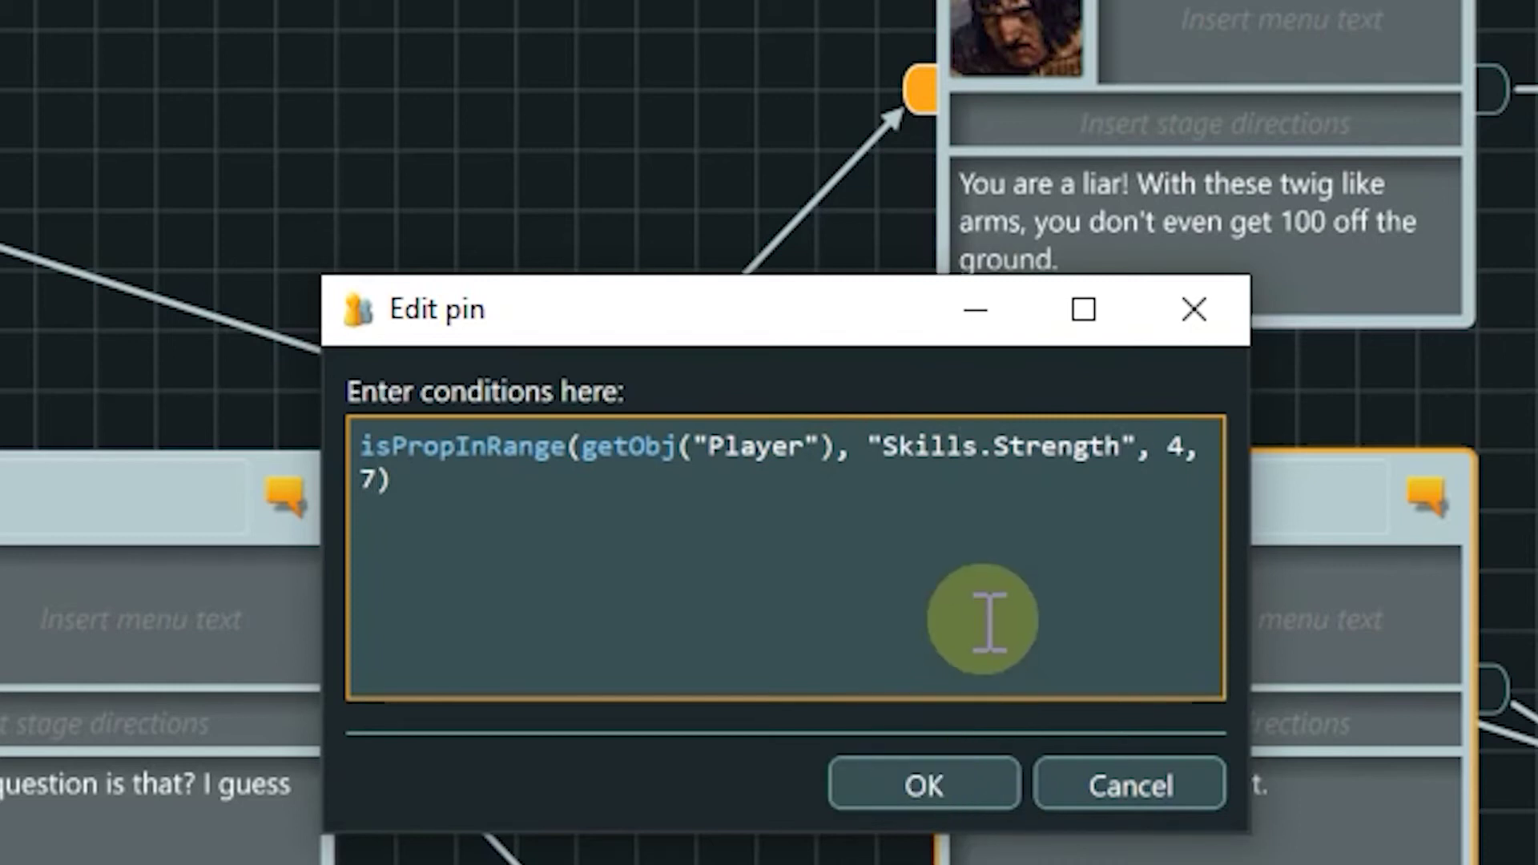
click(945, 552)
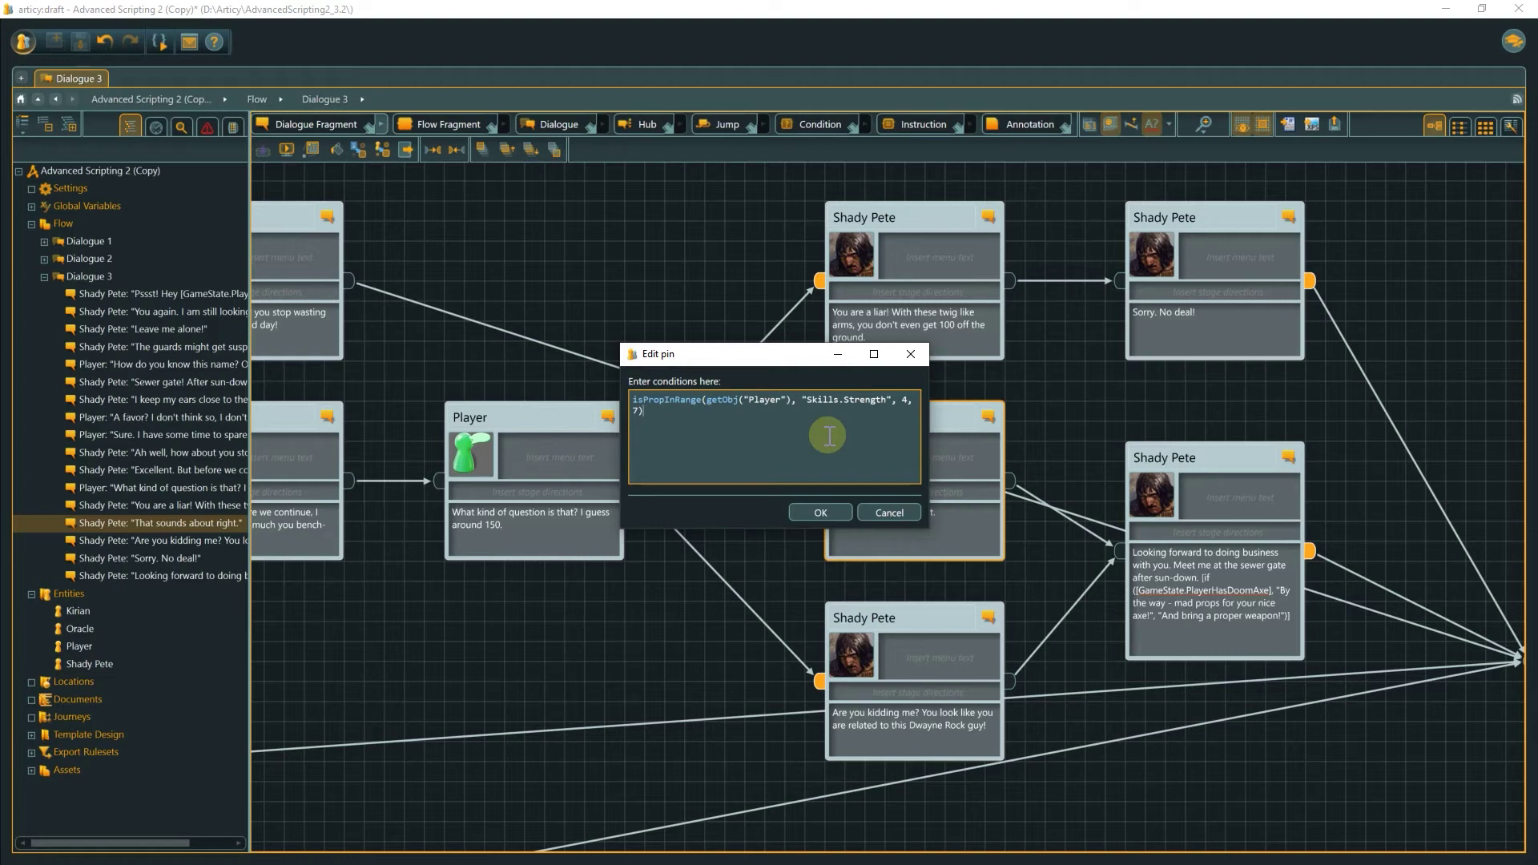
Confirm the Strength range condition on the pin
click(829, 512)
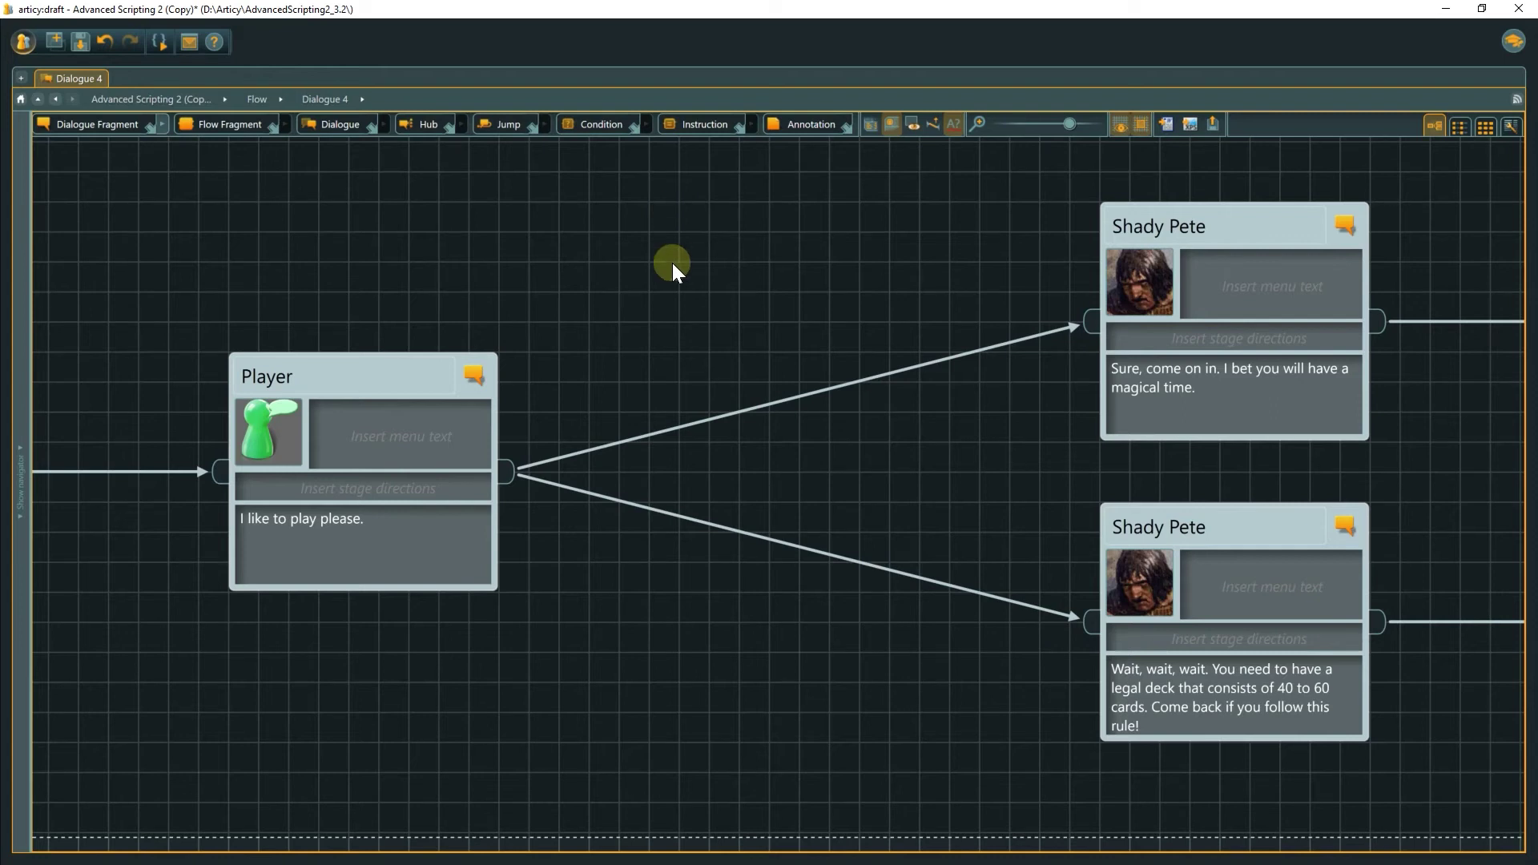
Replace the Player's two connections with a new condition node, true output to Shady Pete's welcome
drag(671, 264, 809, 611)
key(Delete)
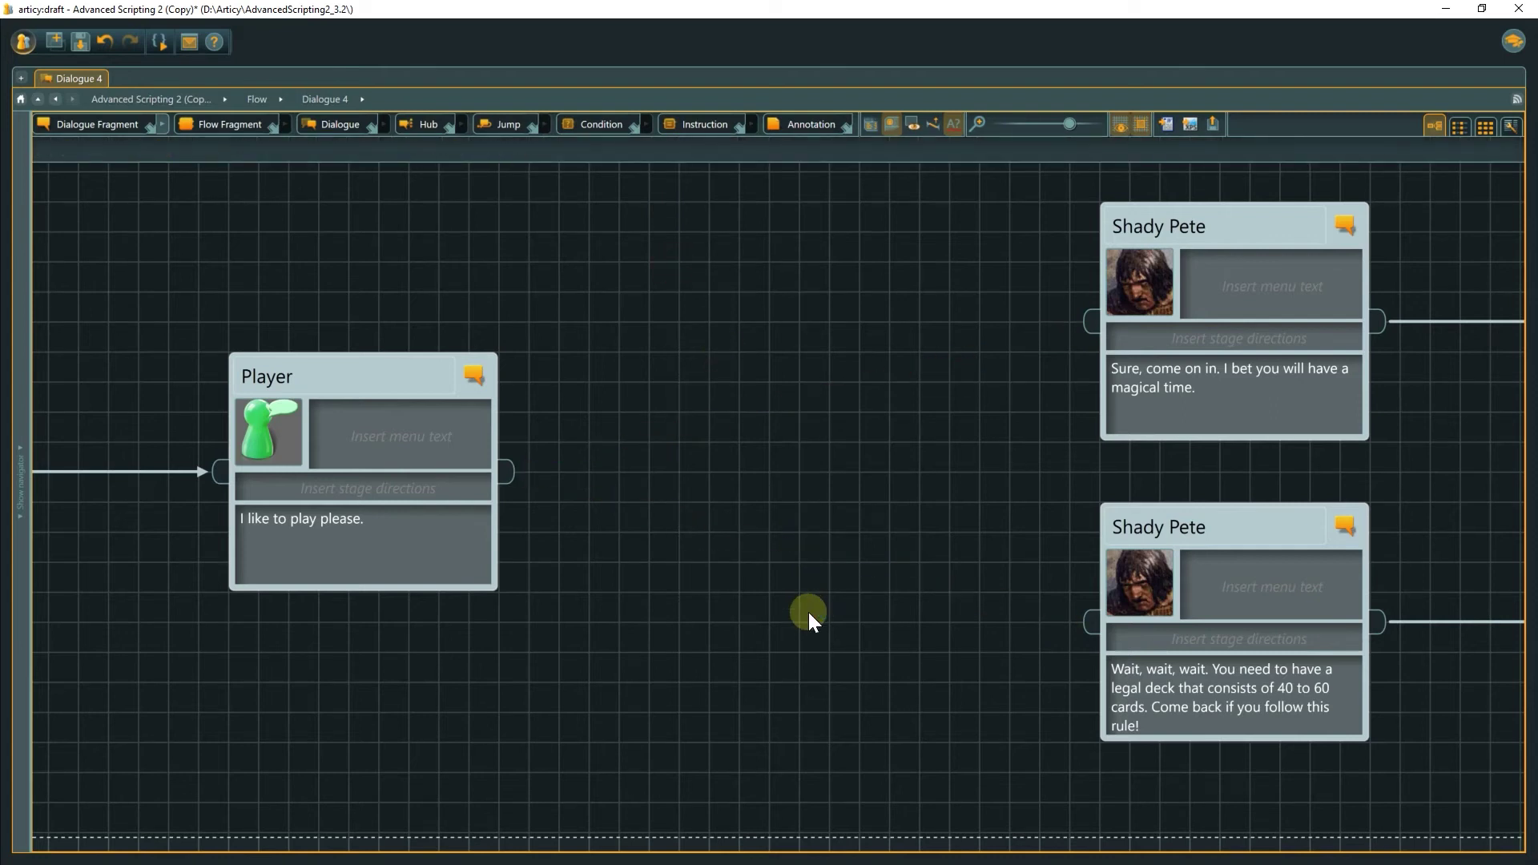
drag(593, 124, 686, 426)
drag(507, 471, 679, 468)
drag(958, 454, 1093, 322)
drag(959, 490, 1091, 621)
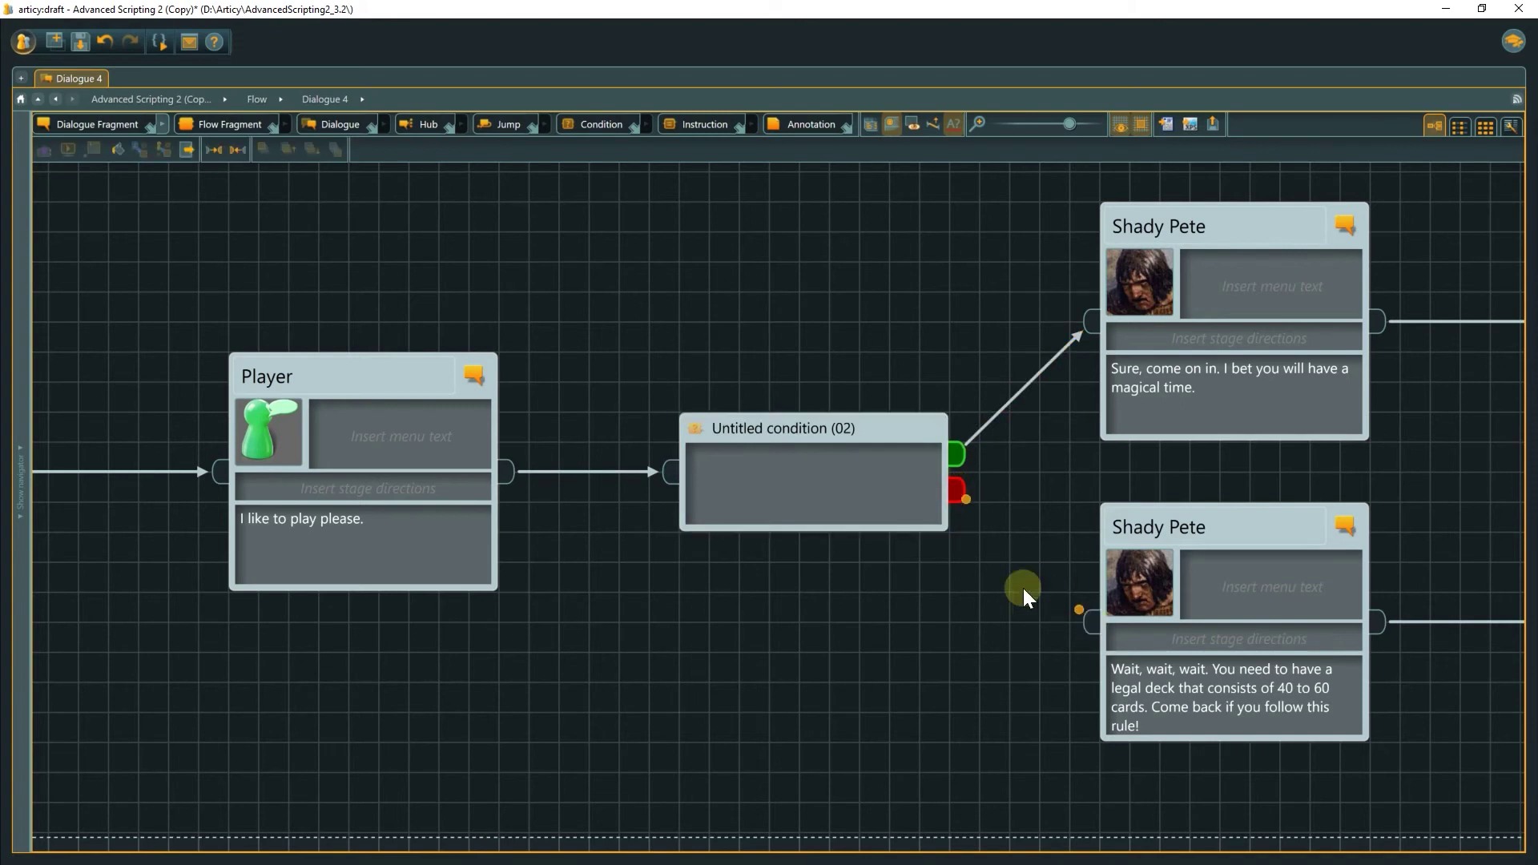
Start the condition as isInRange testing Inventory.cards
click(725, 463)
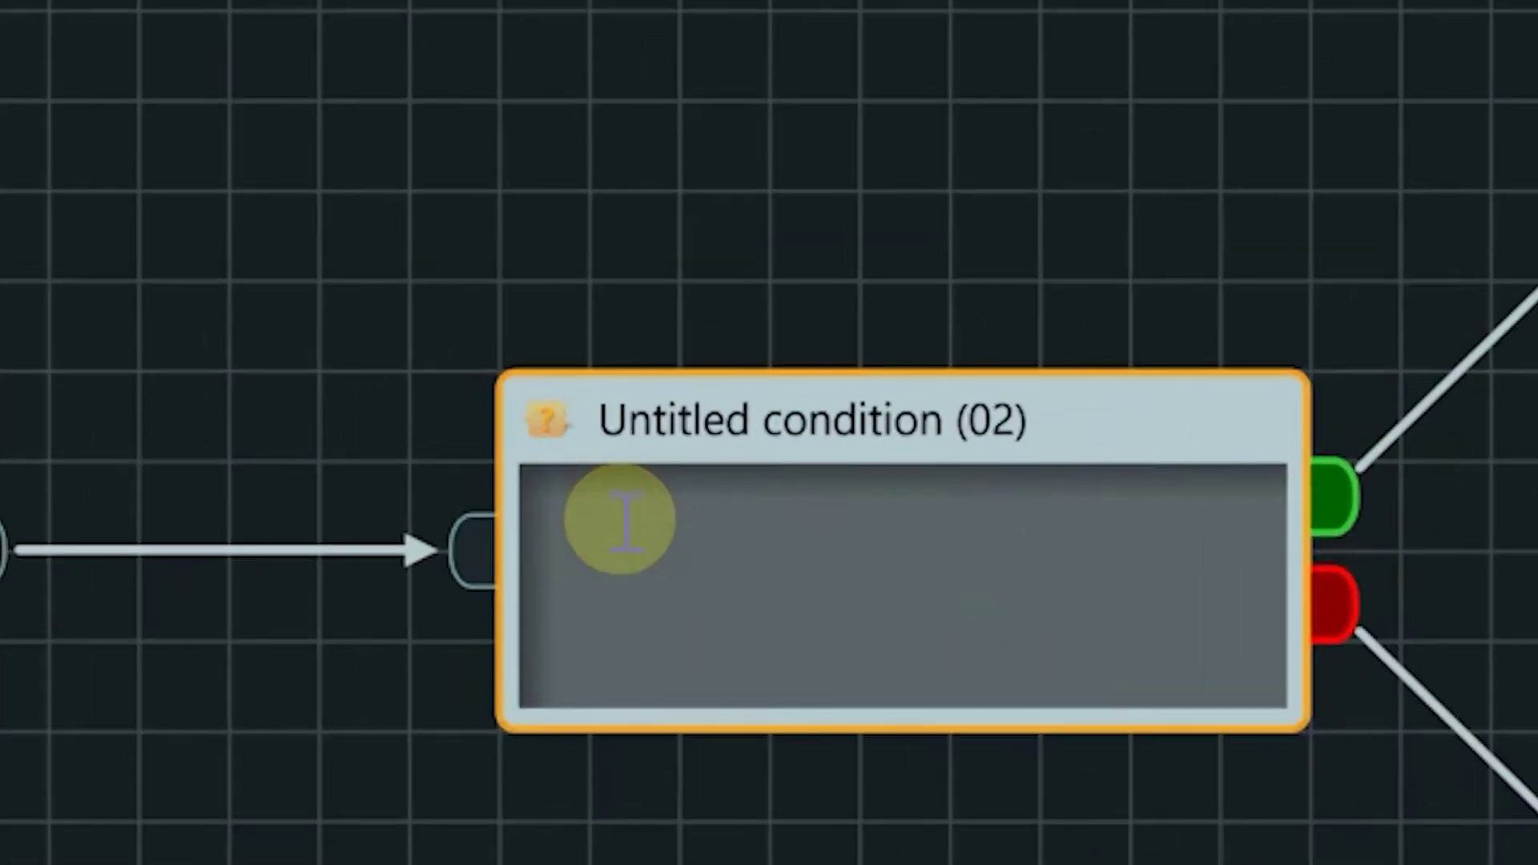
text(is)
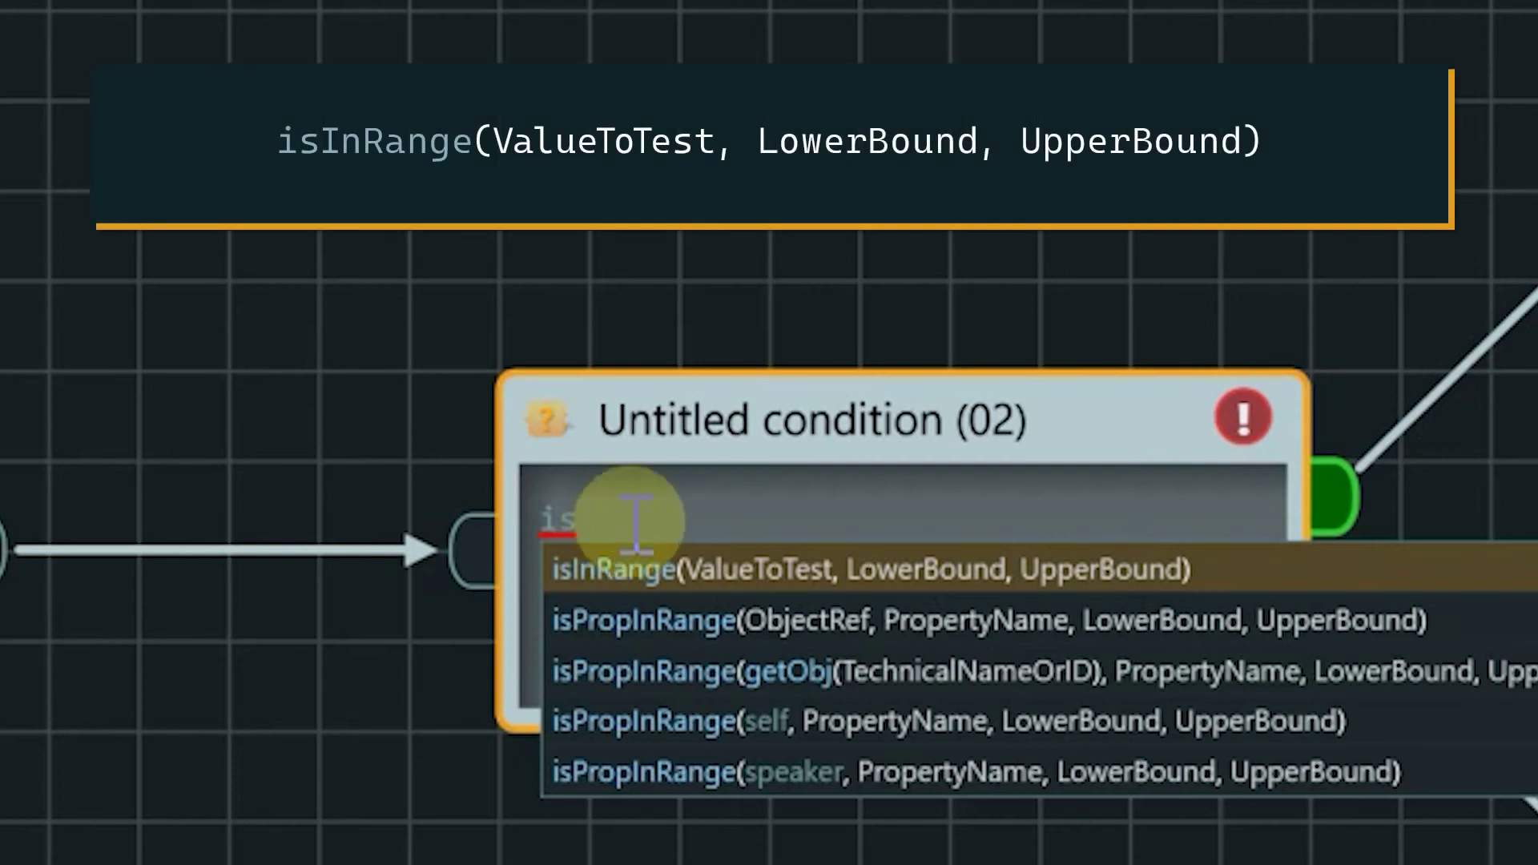
key(Return)
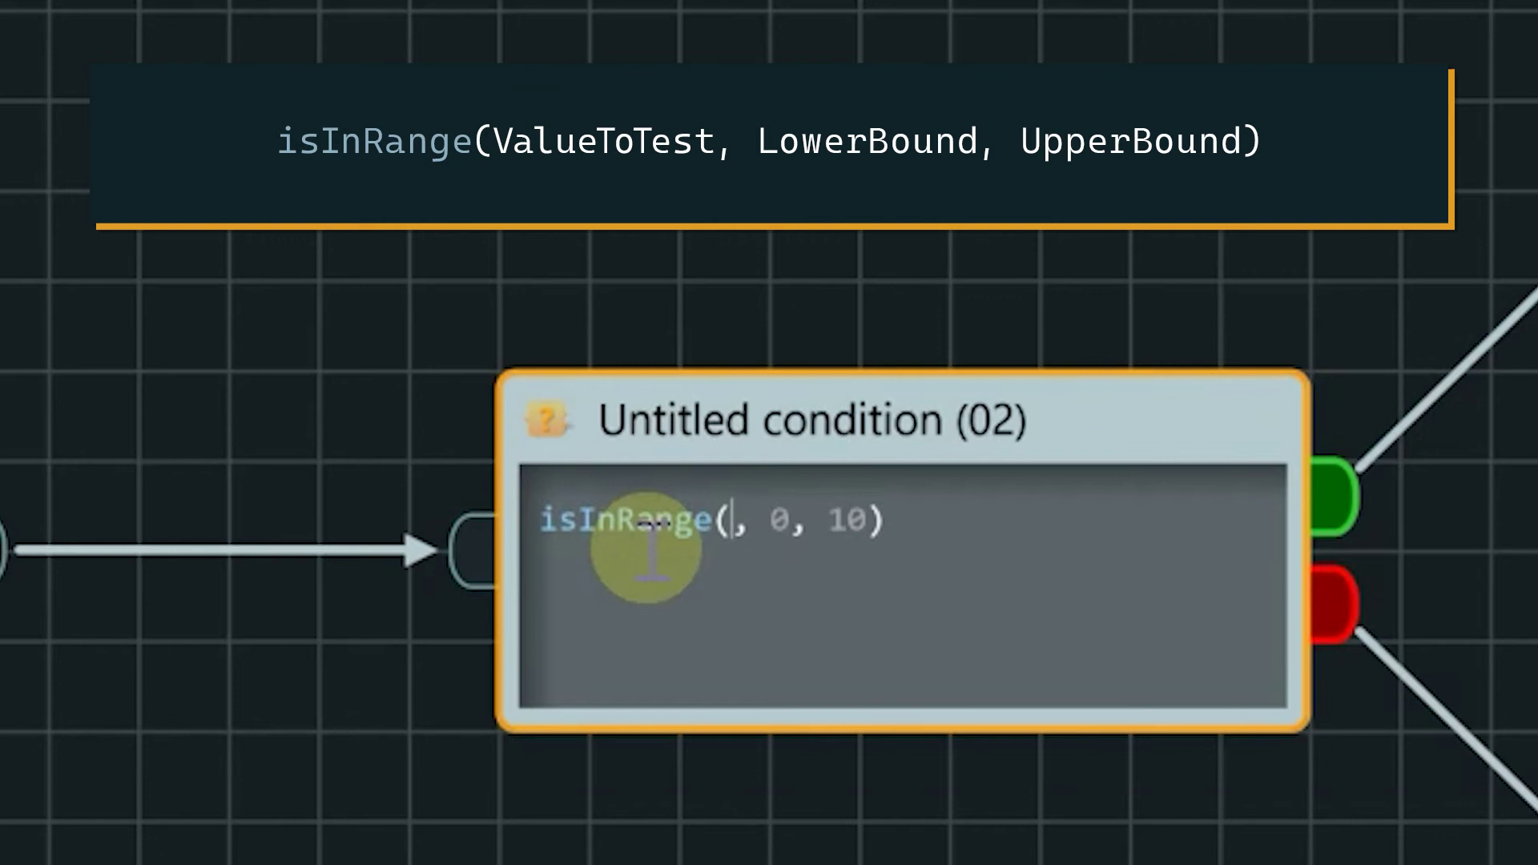
key(ctrl+space)
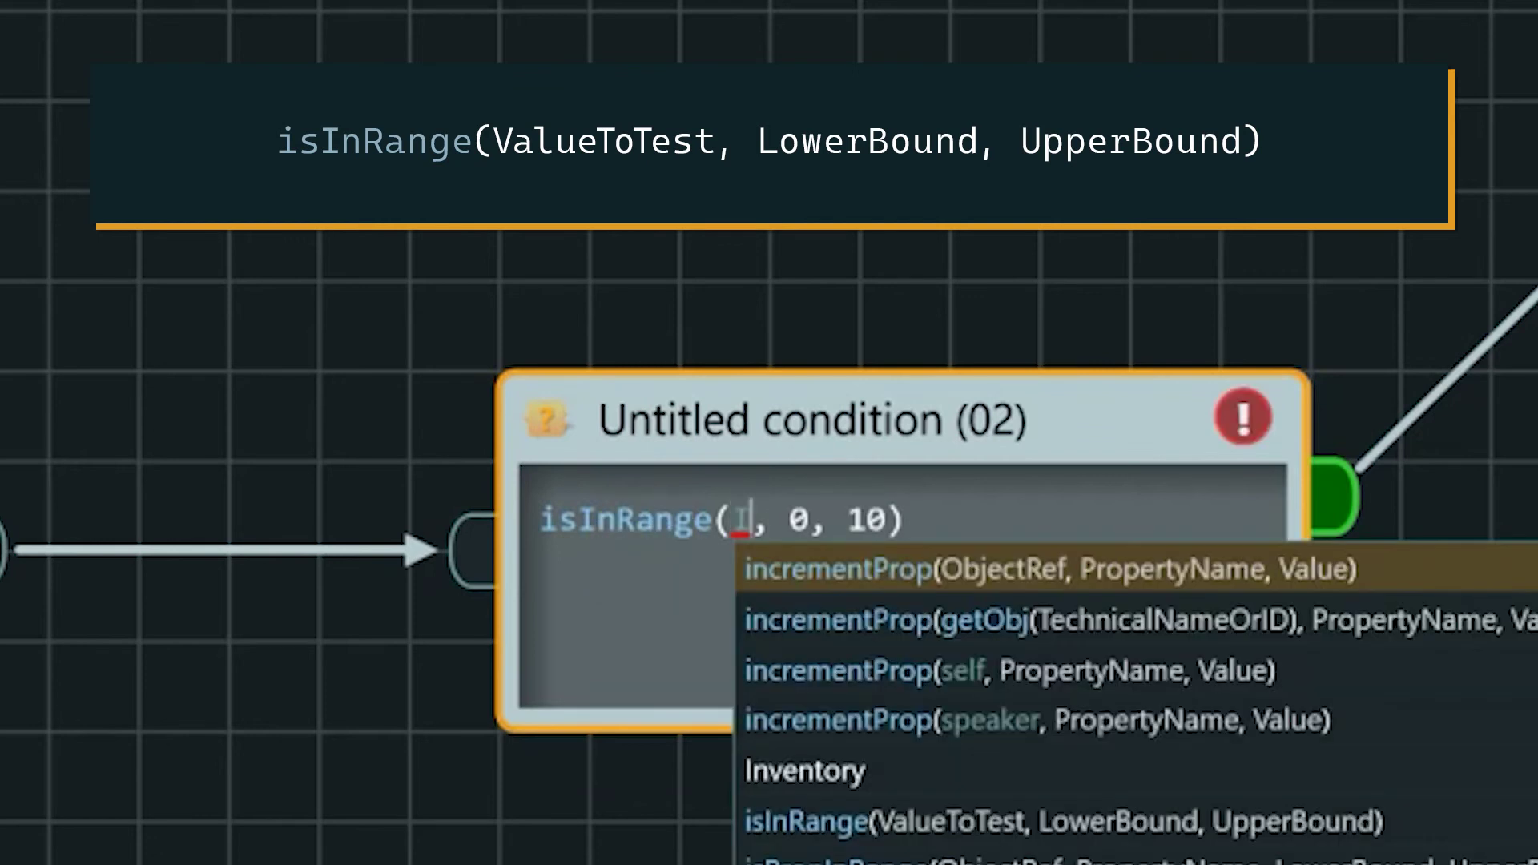
click(785, 767)
click(905, 519)
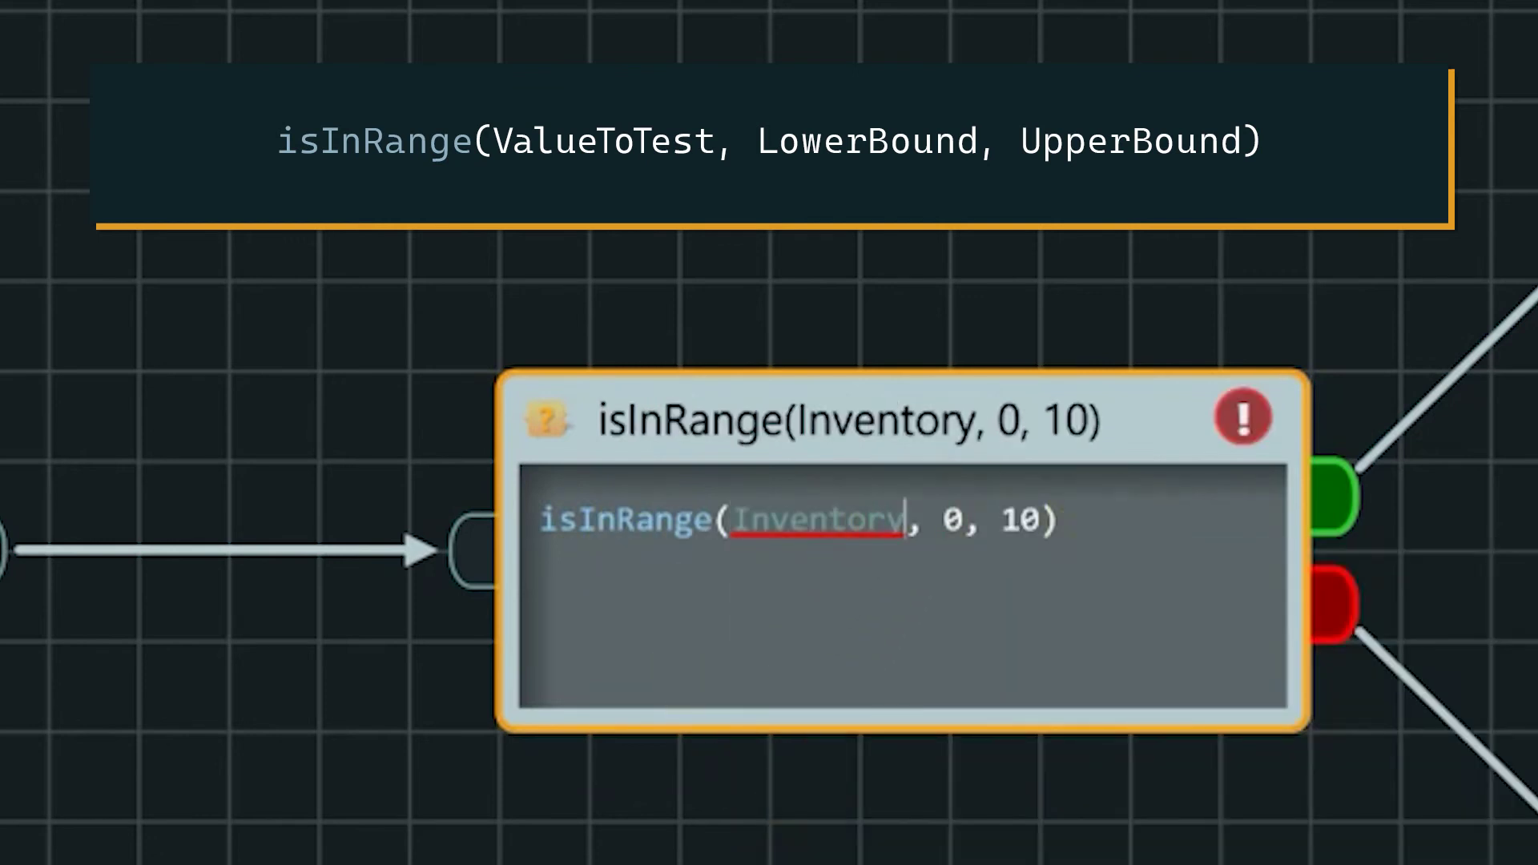
text(.cards)
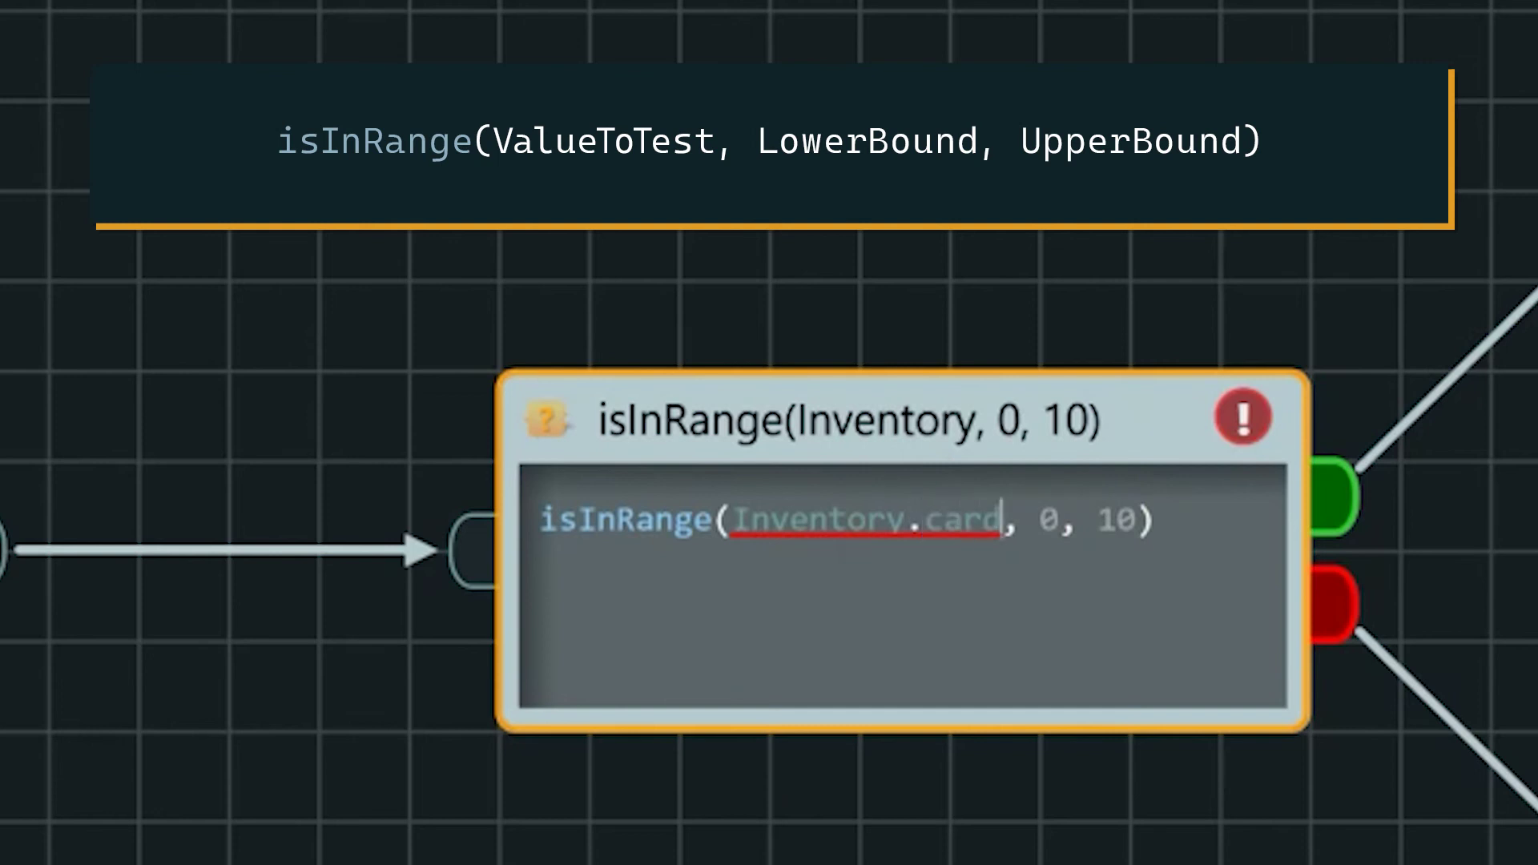
Set the isInRange bounds to 40 and 60 and finish editing
key(Right)
key(Right)
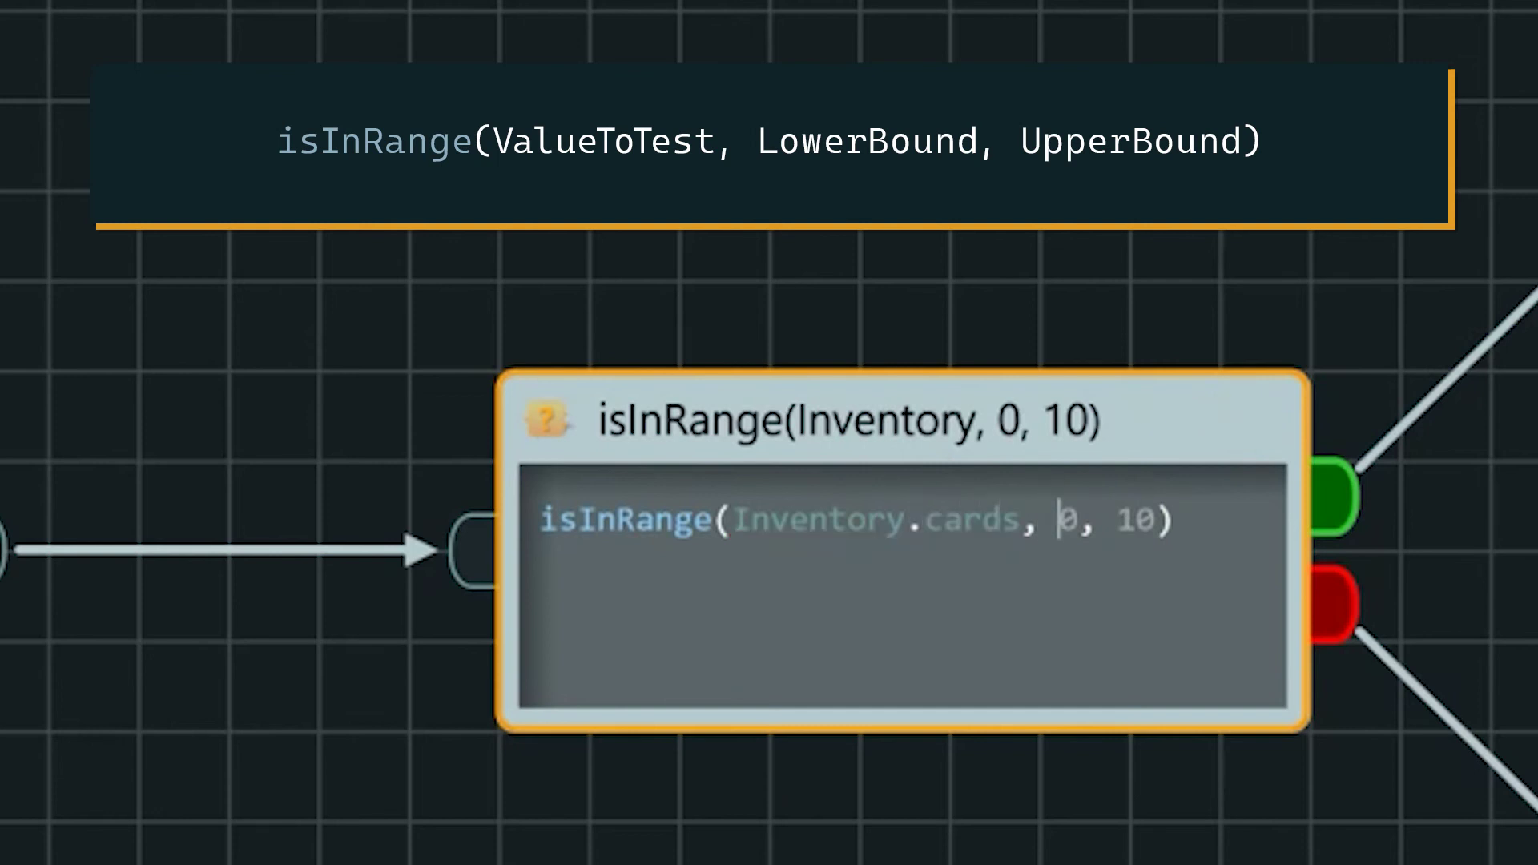
key(Delete)
text(40)
key(Right)
key(Right)
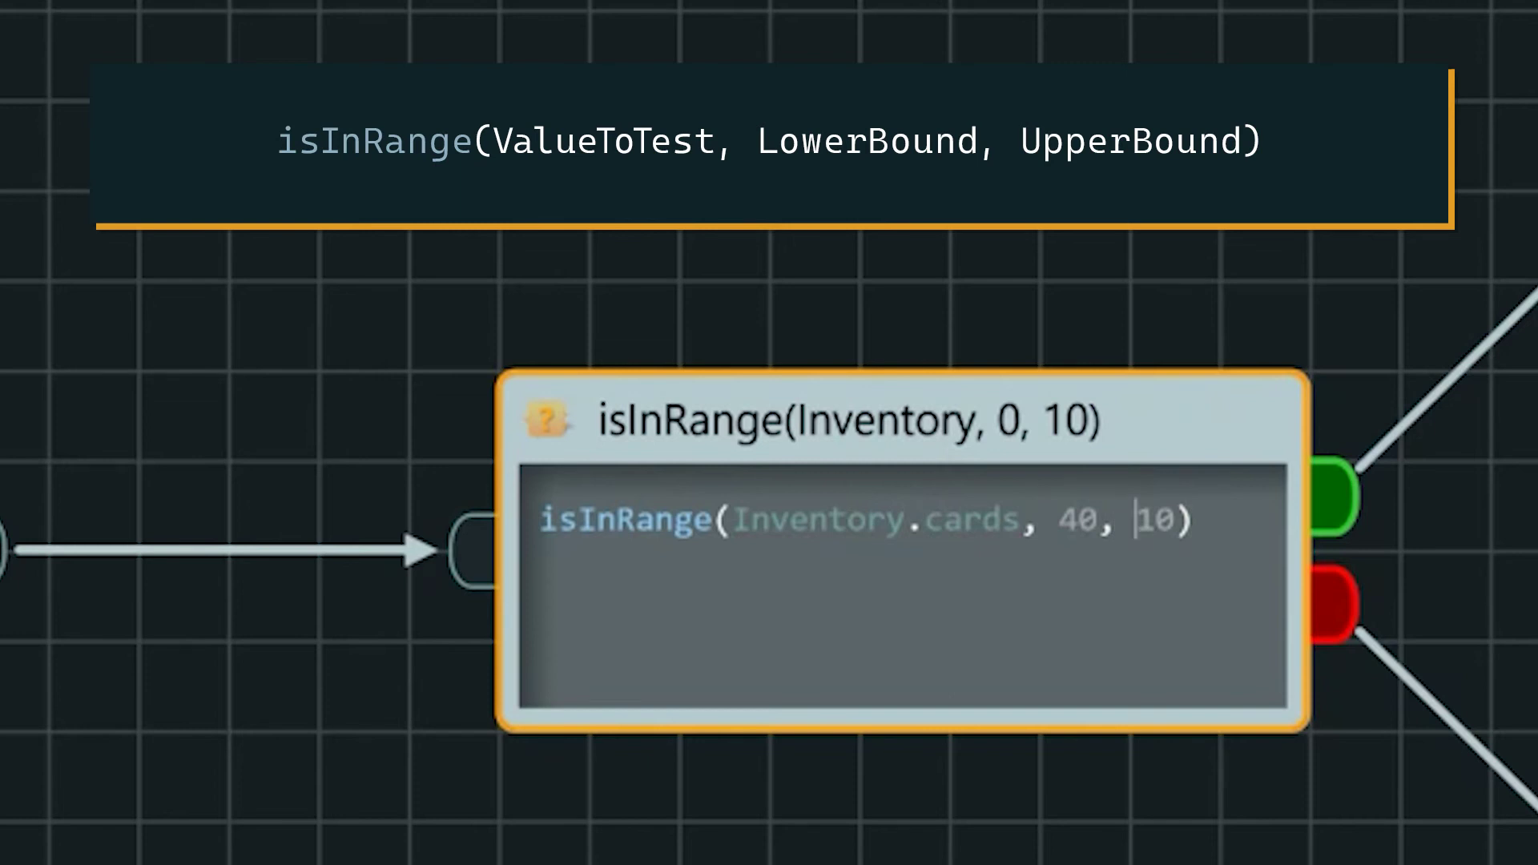
key(Delete)
text(6)
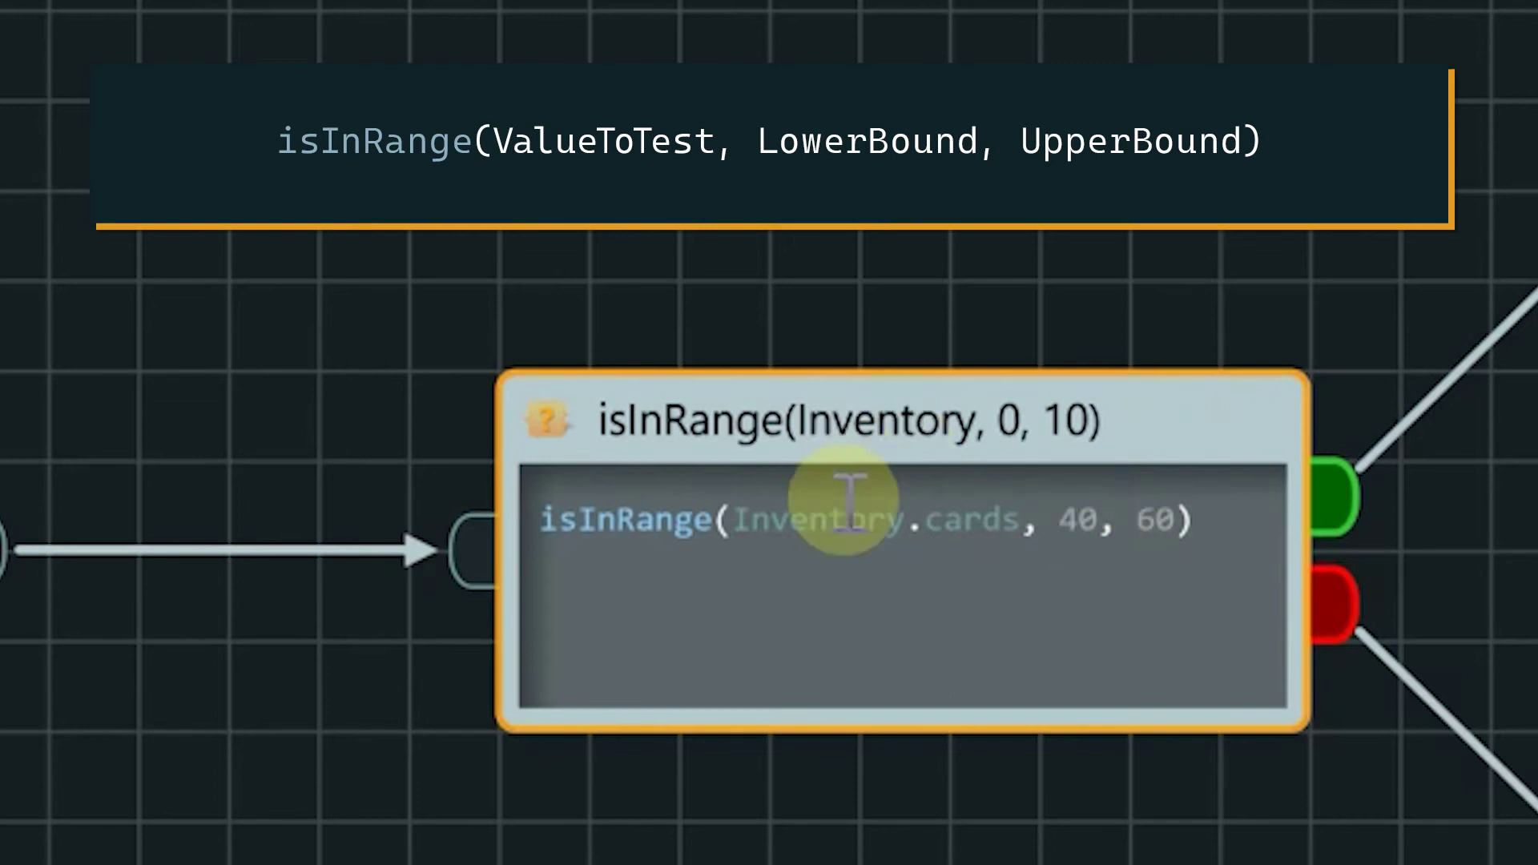
click(1255, 507)
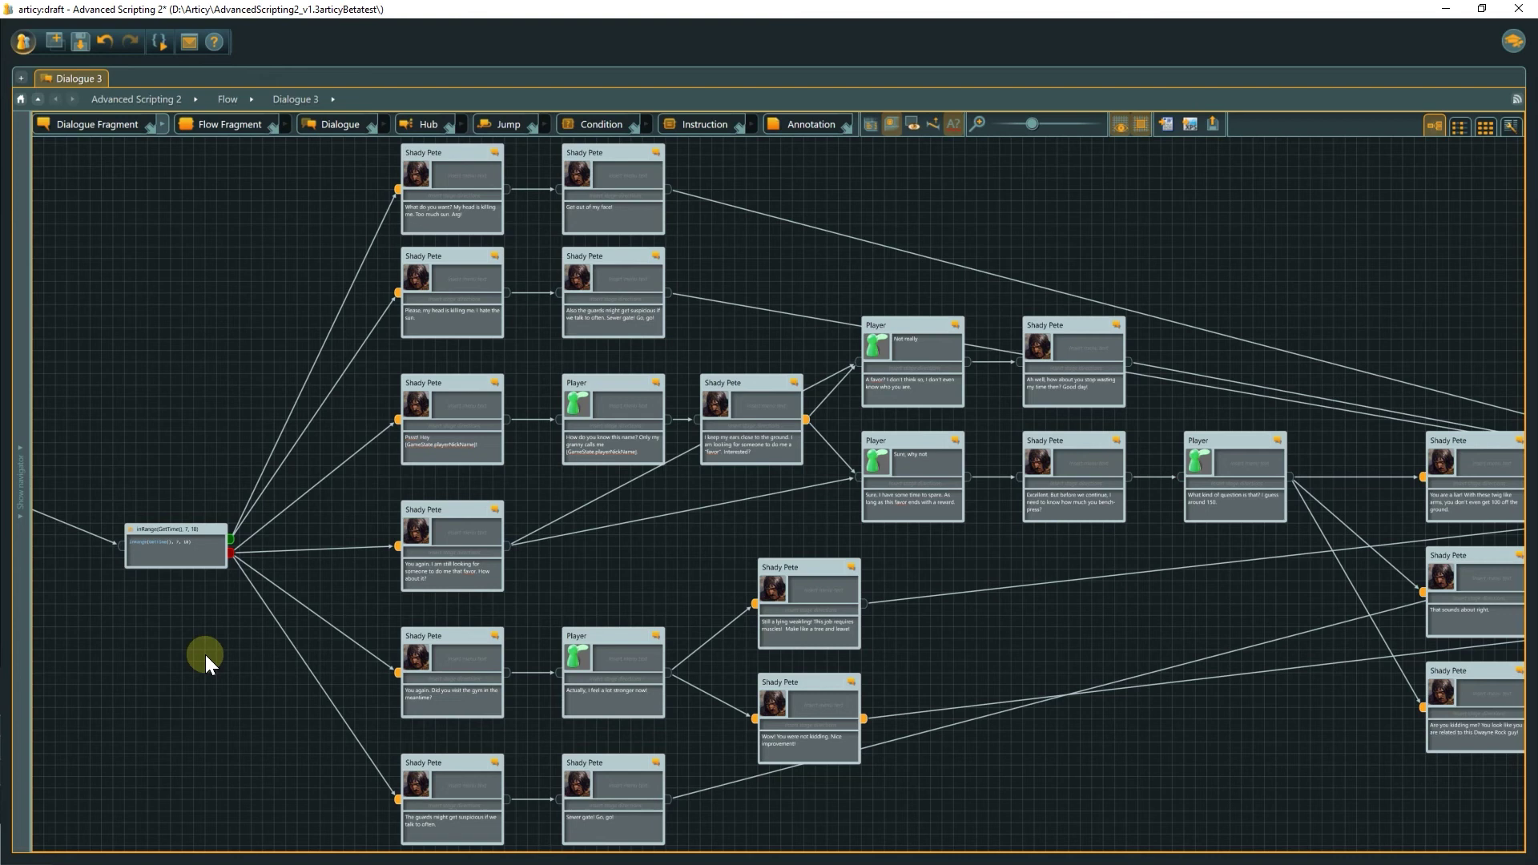
Zoom in and pan to view the inRange(GetTime(), 7, 18) condition node and its branches
scroll(186, 612, up, 6)
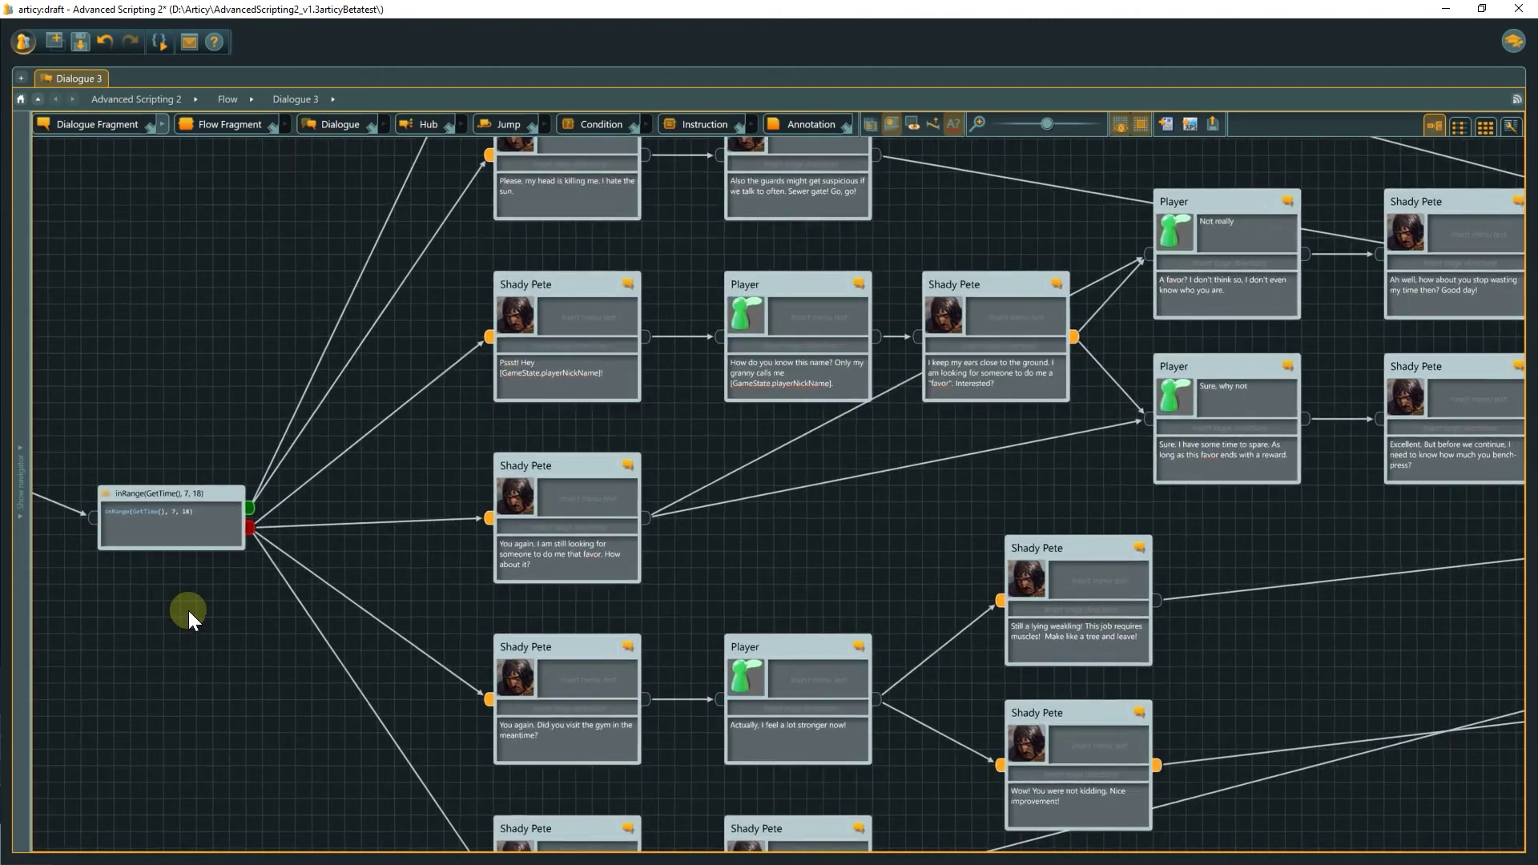
drag(186, 548, 457, 493)
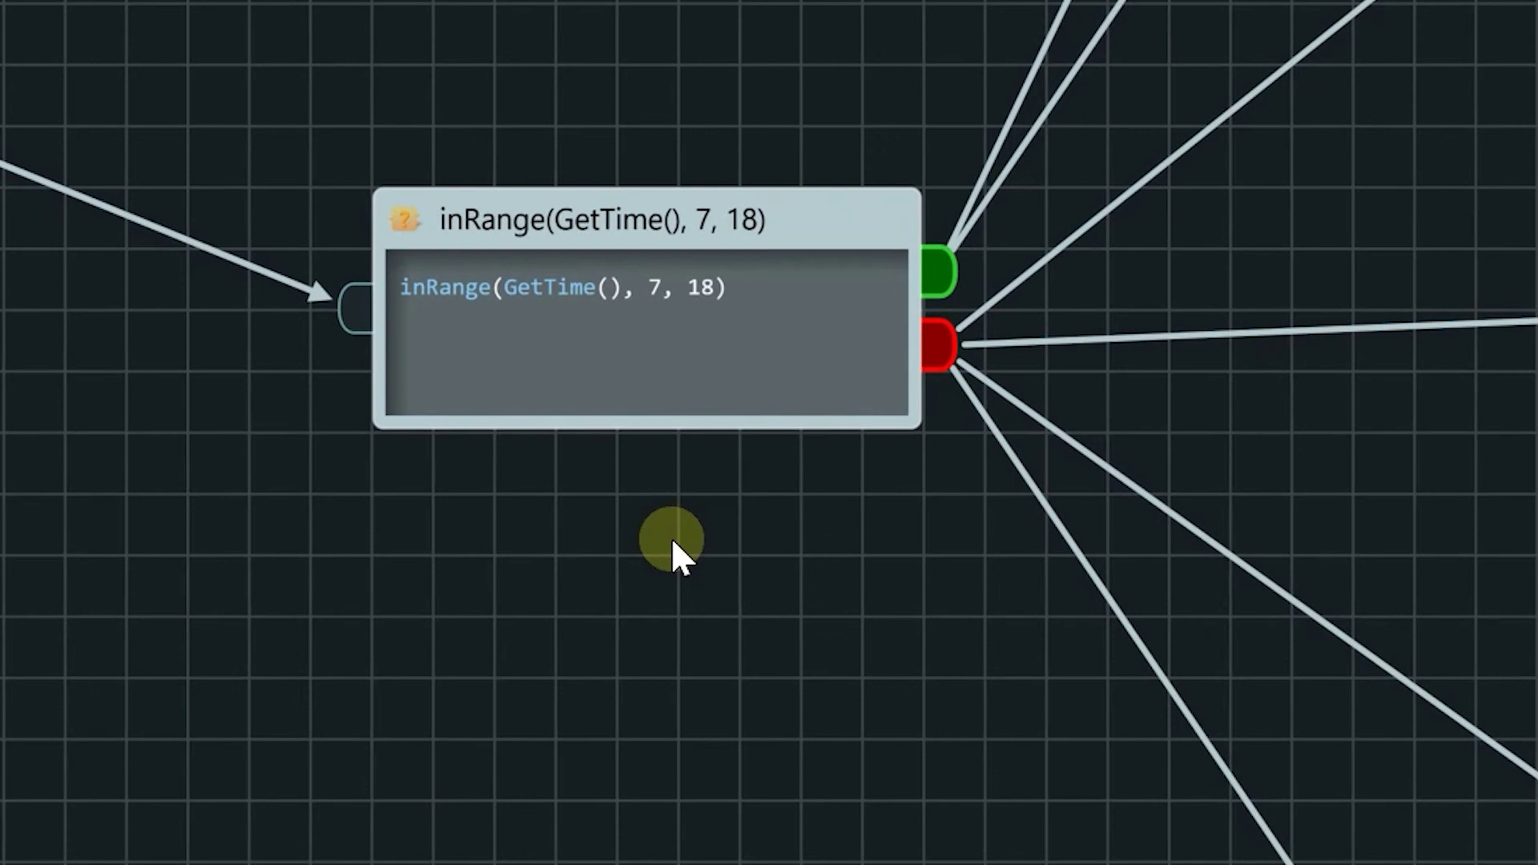